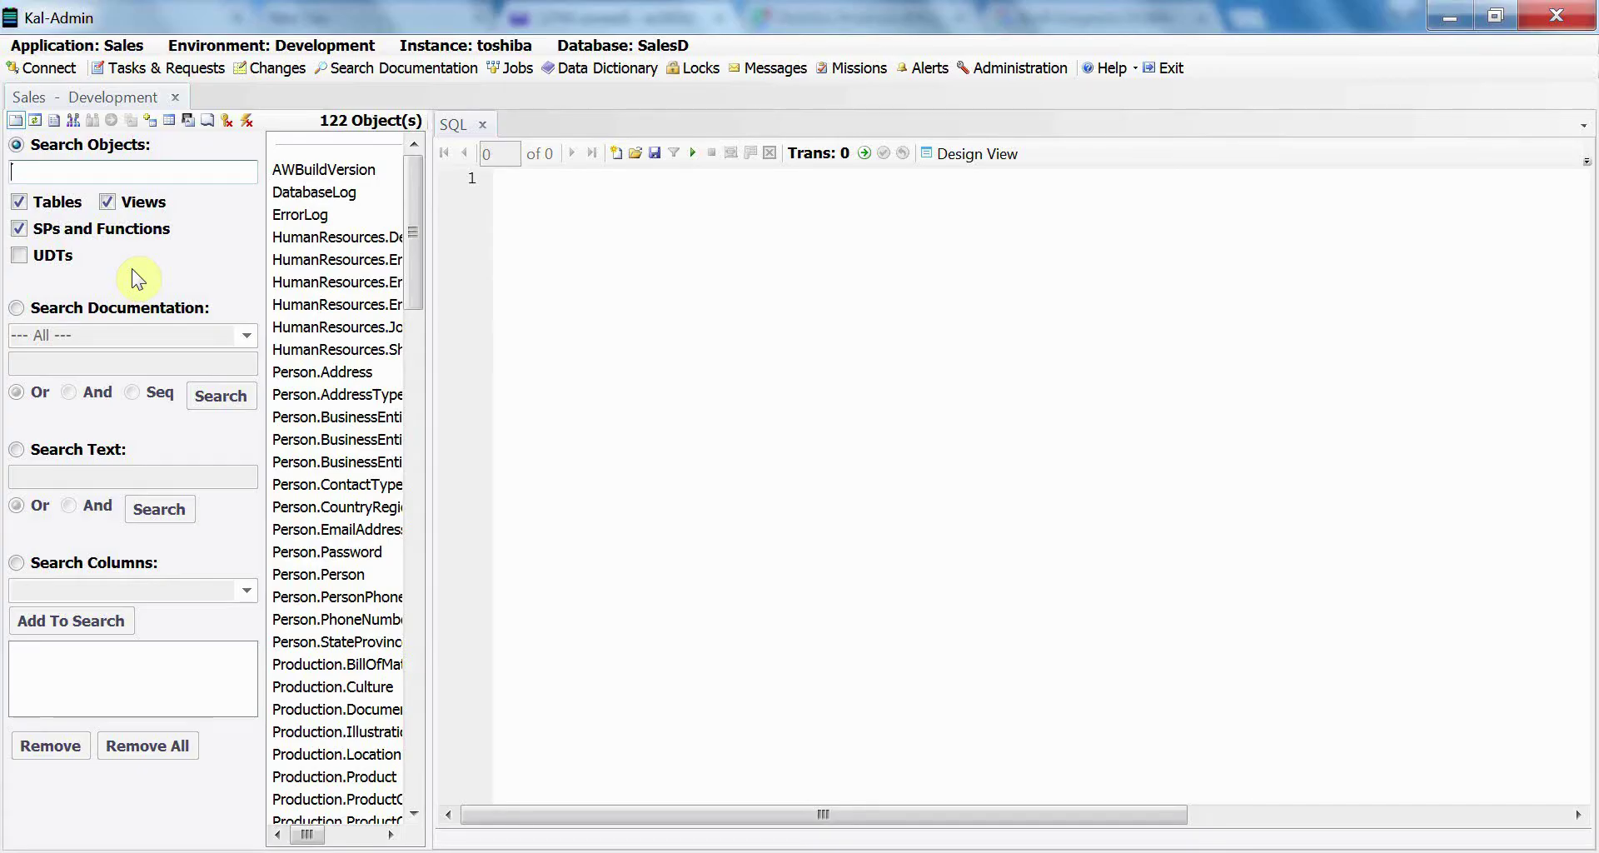
Run a documentation search for the Lookup Table category, listing its 11 tables
left_click(17, 308)
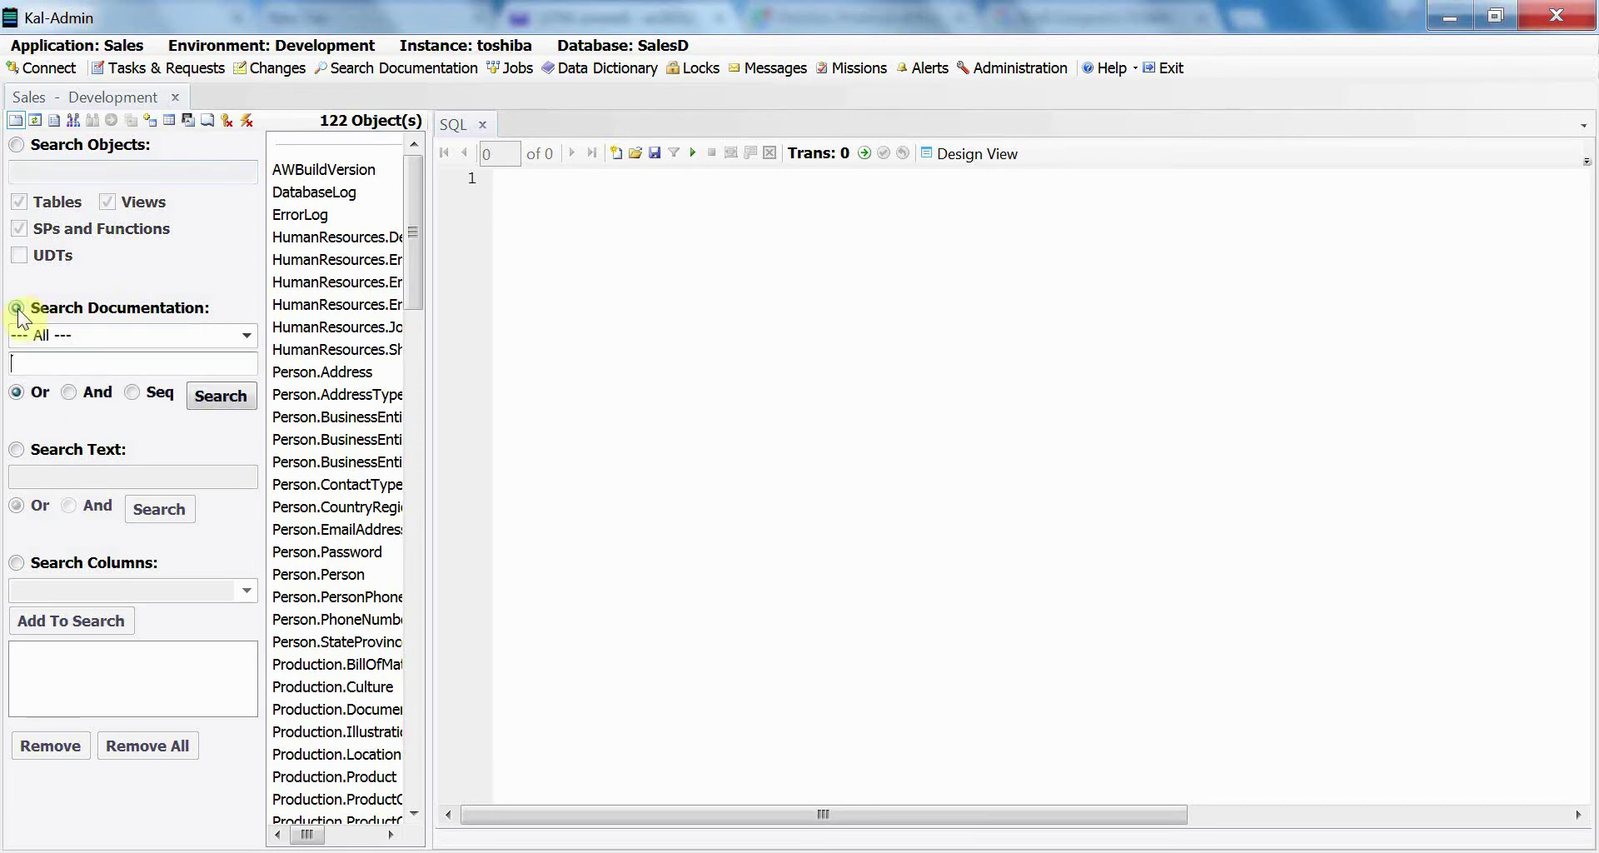
left_click(247, 335)
left_click(167, 379)
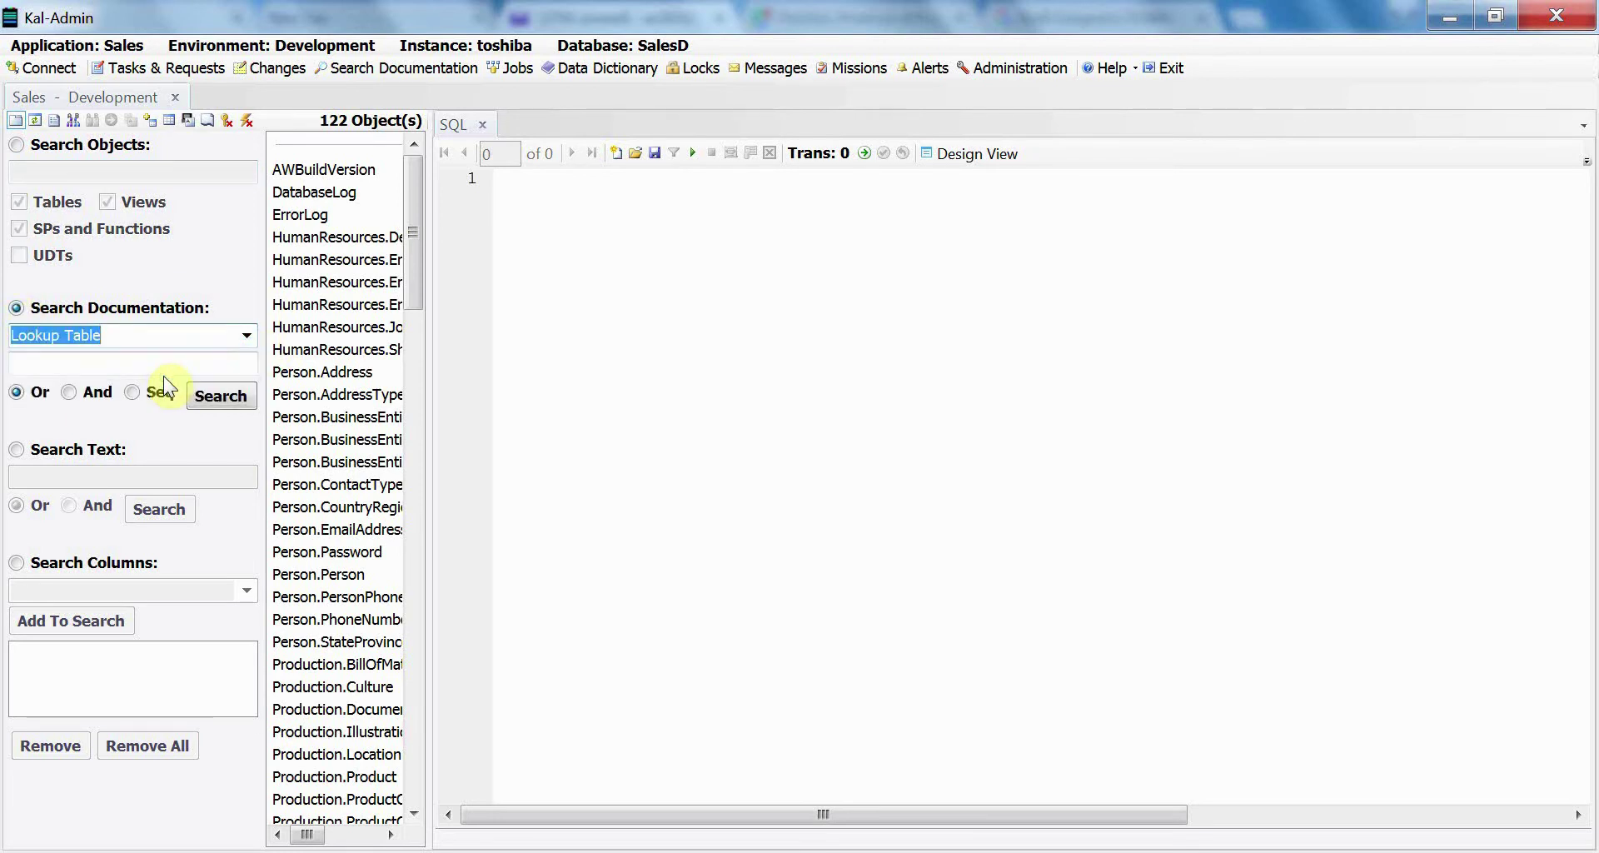
left_click(215, 402)
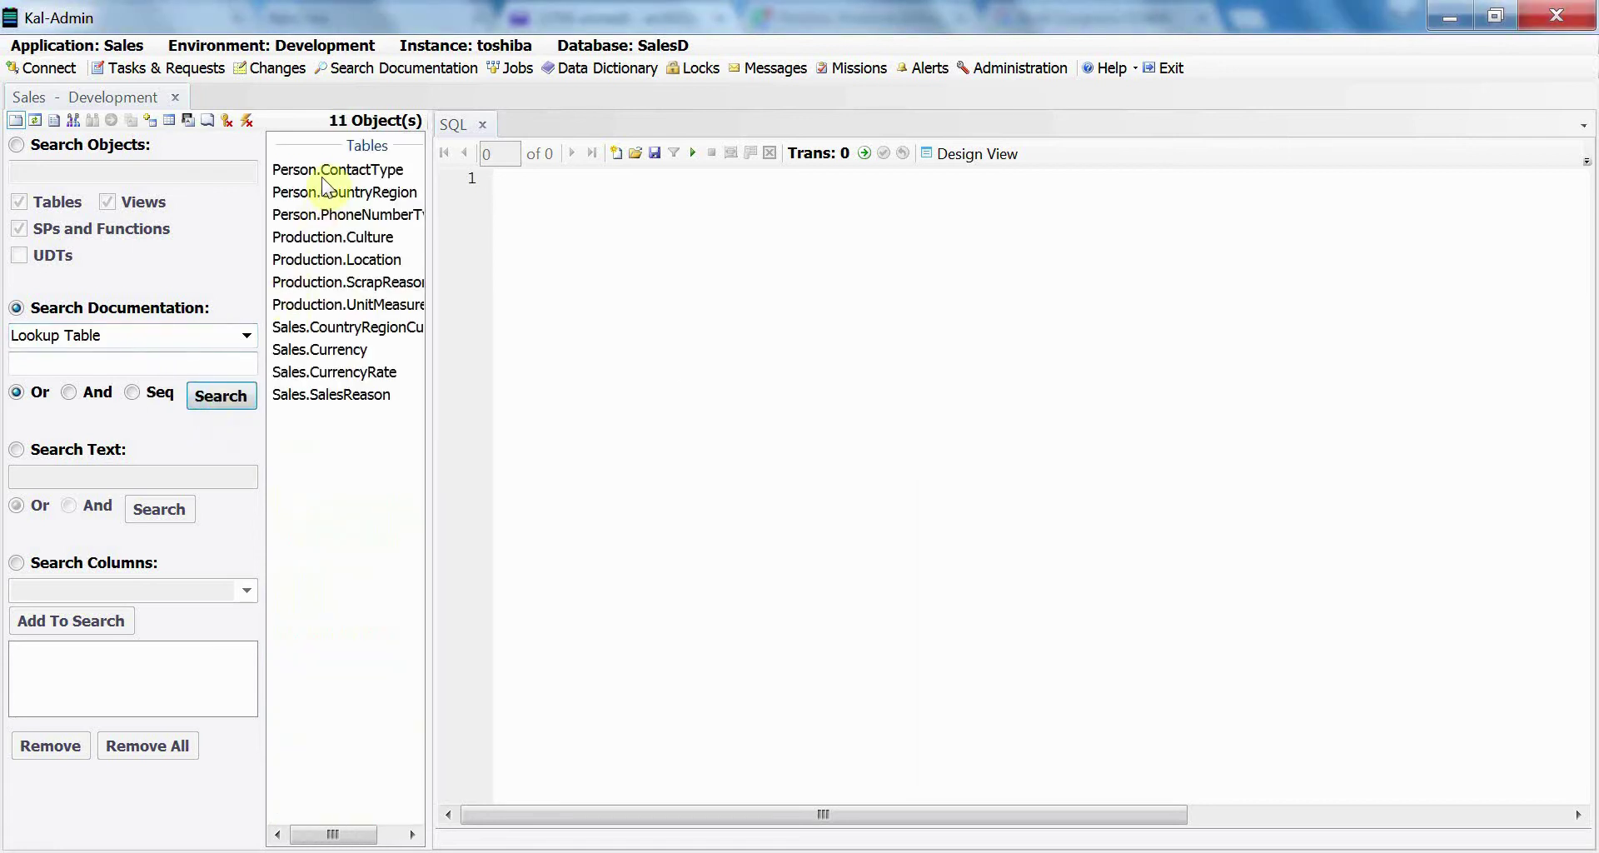
Open ContactType, select all 11 lookup tables and copy their data to Test
double_click(325, 170)
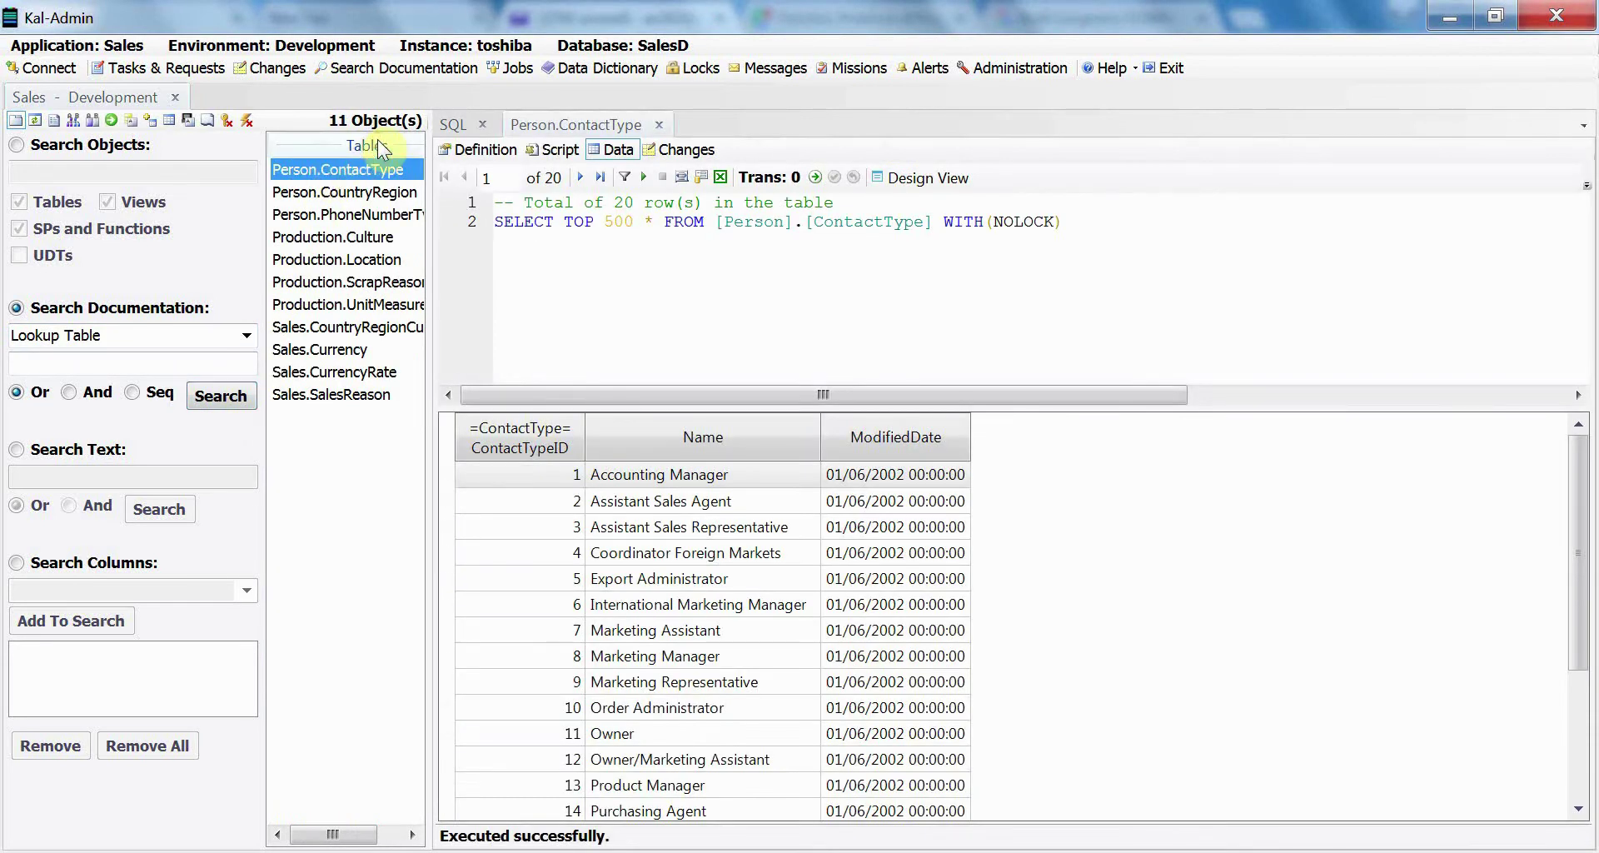
double_click(369, 143)
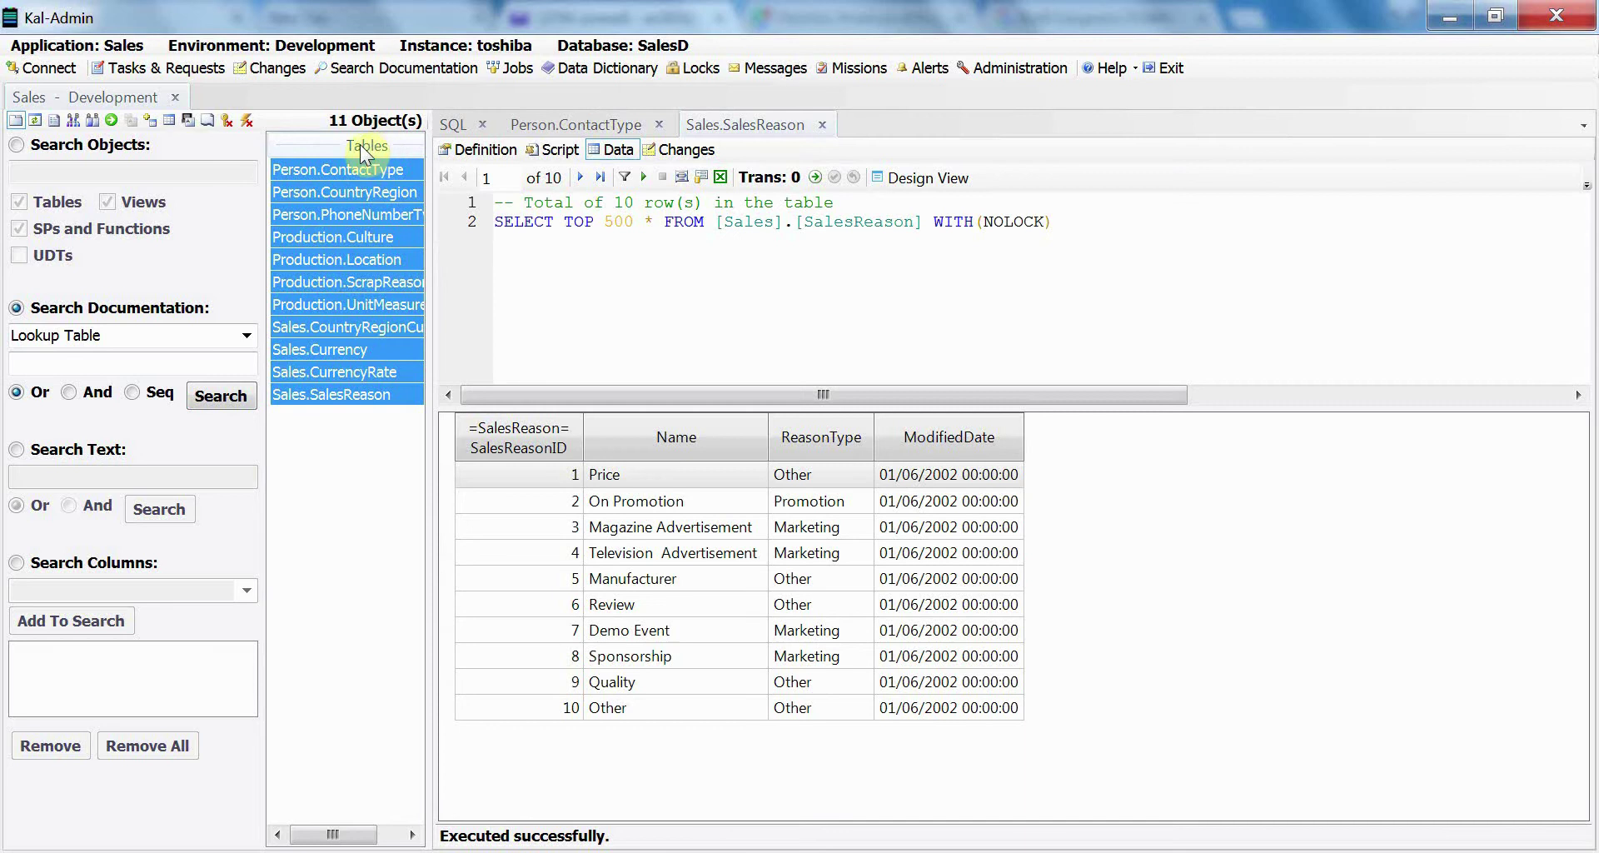
left_click(111, 124)
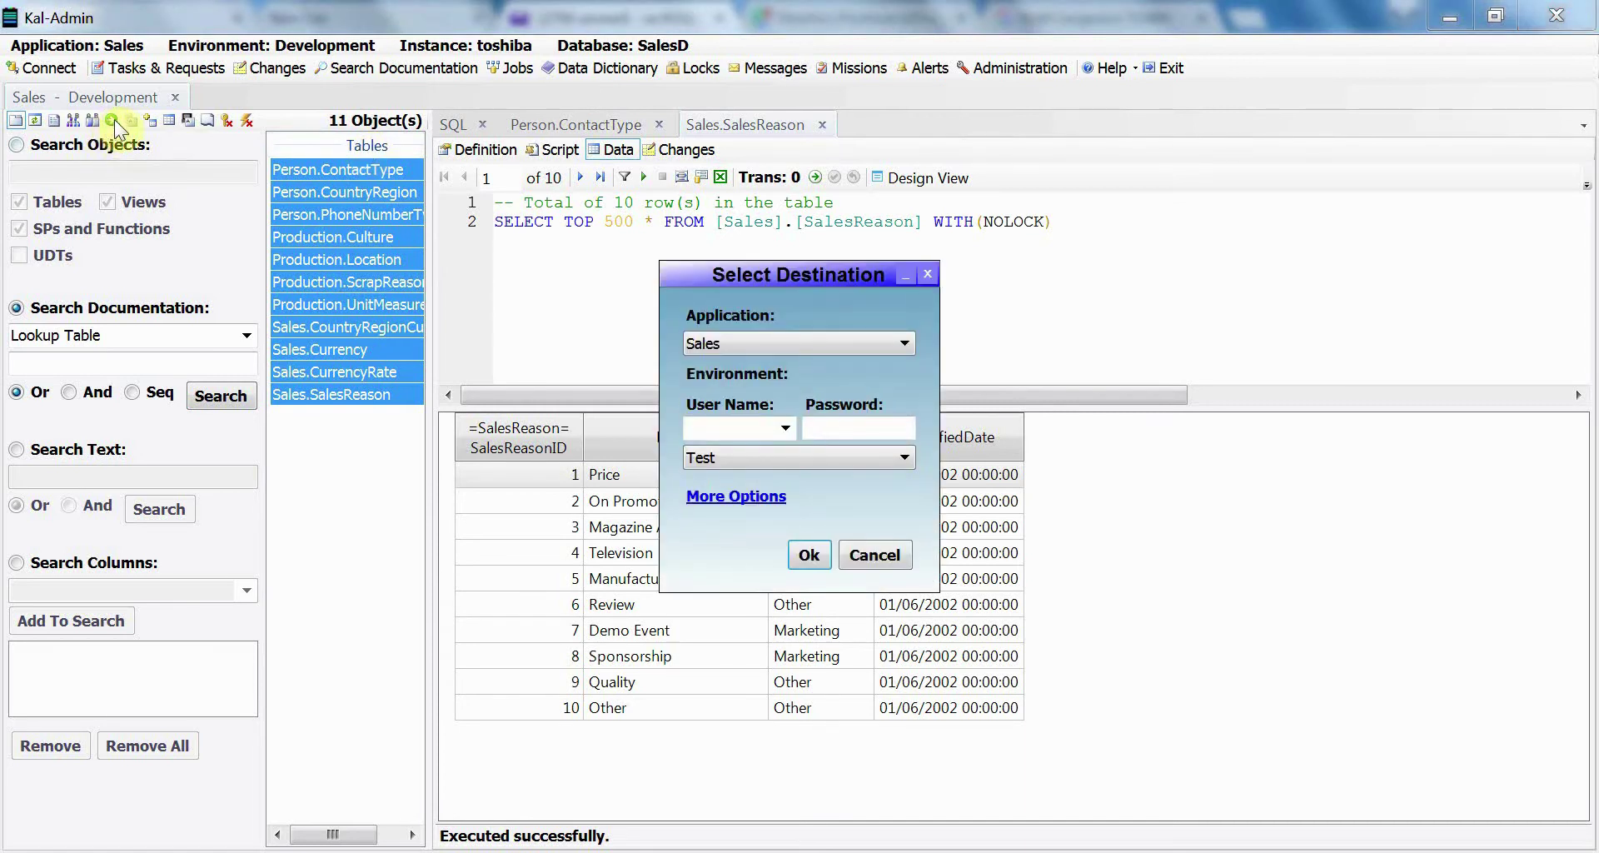
key("Return")
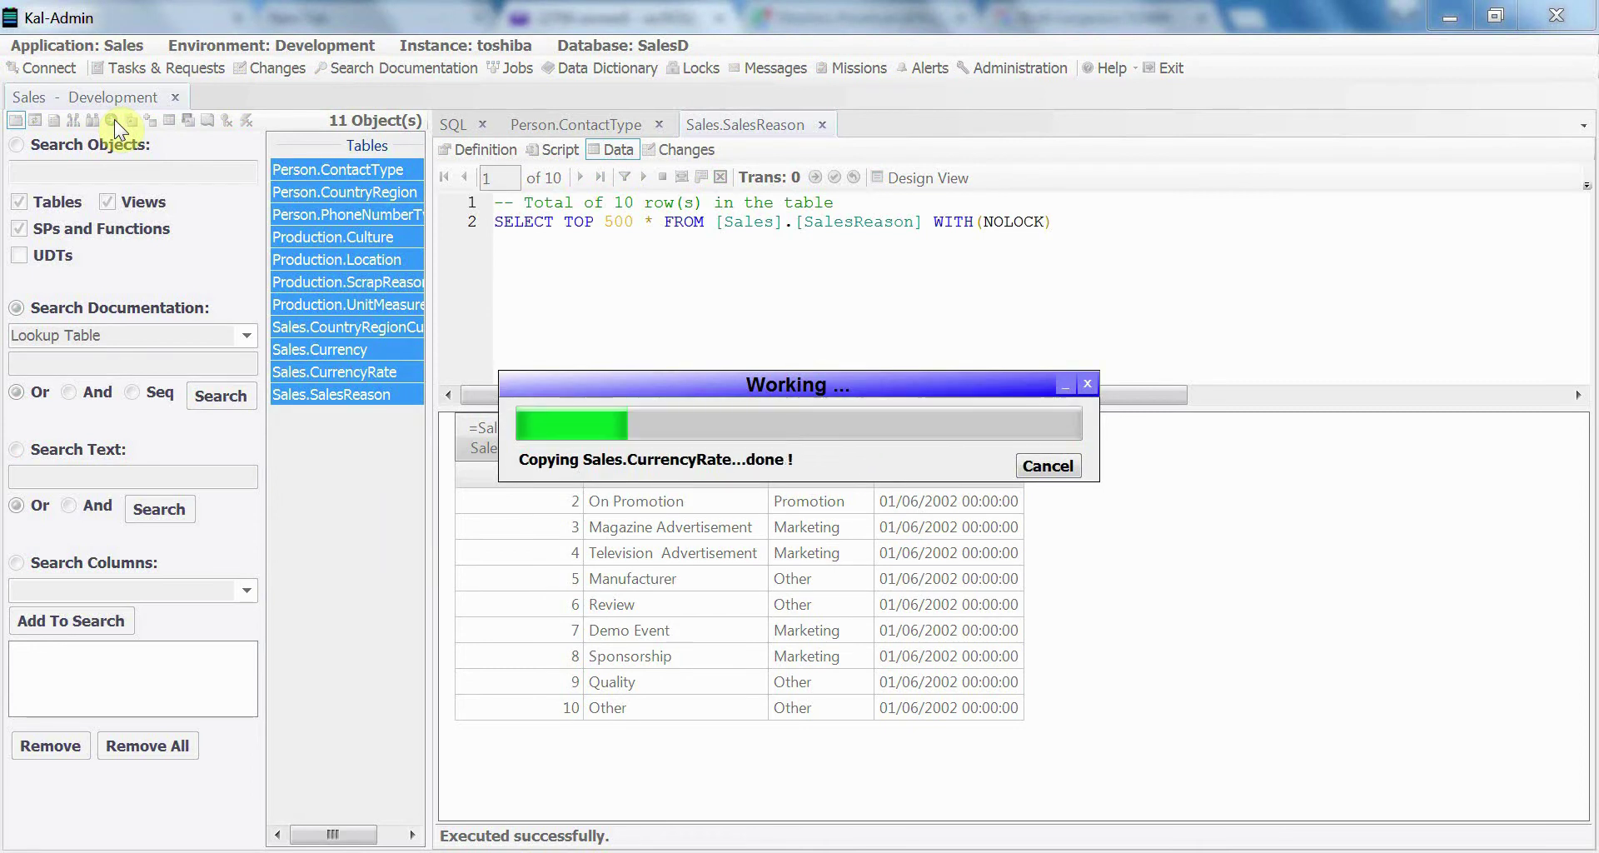
key("Escape")
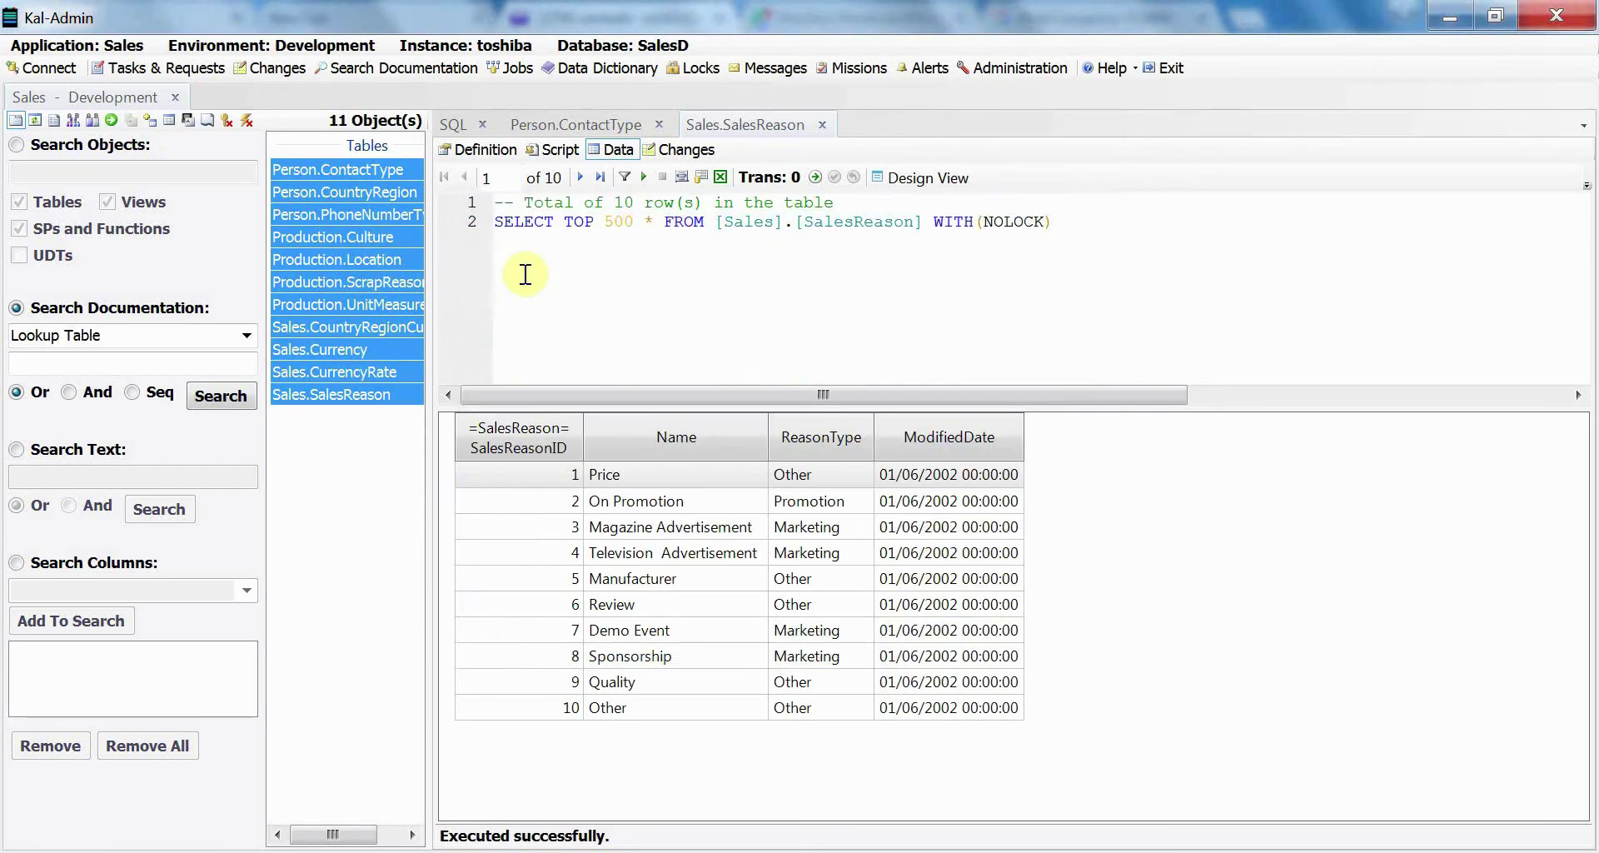
Compare all objects' structure against the Test environment from the object search
left_click(16, 145)
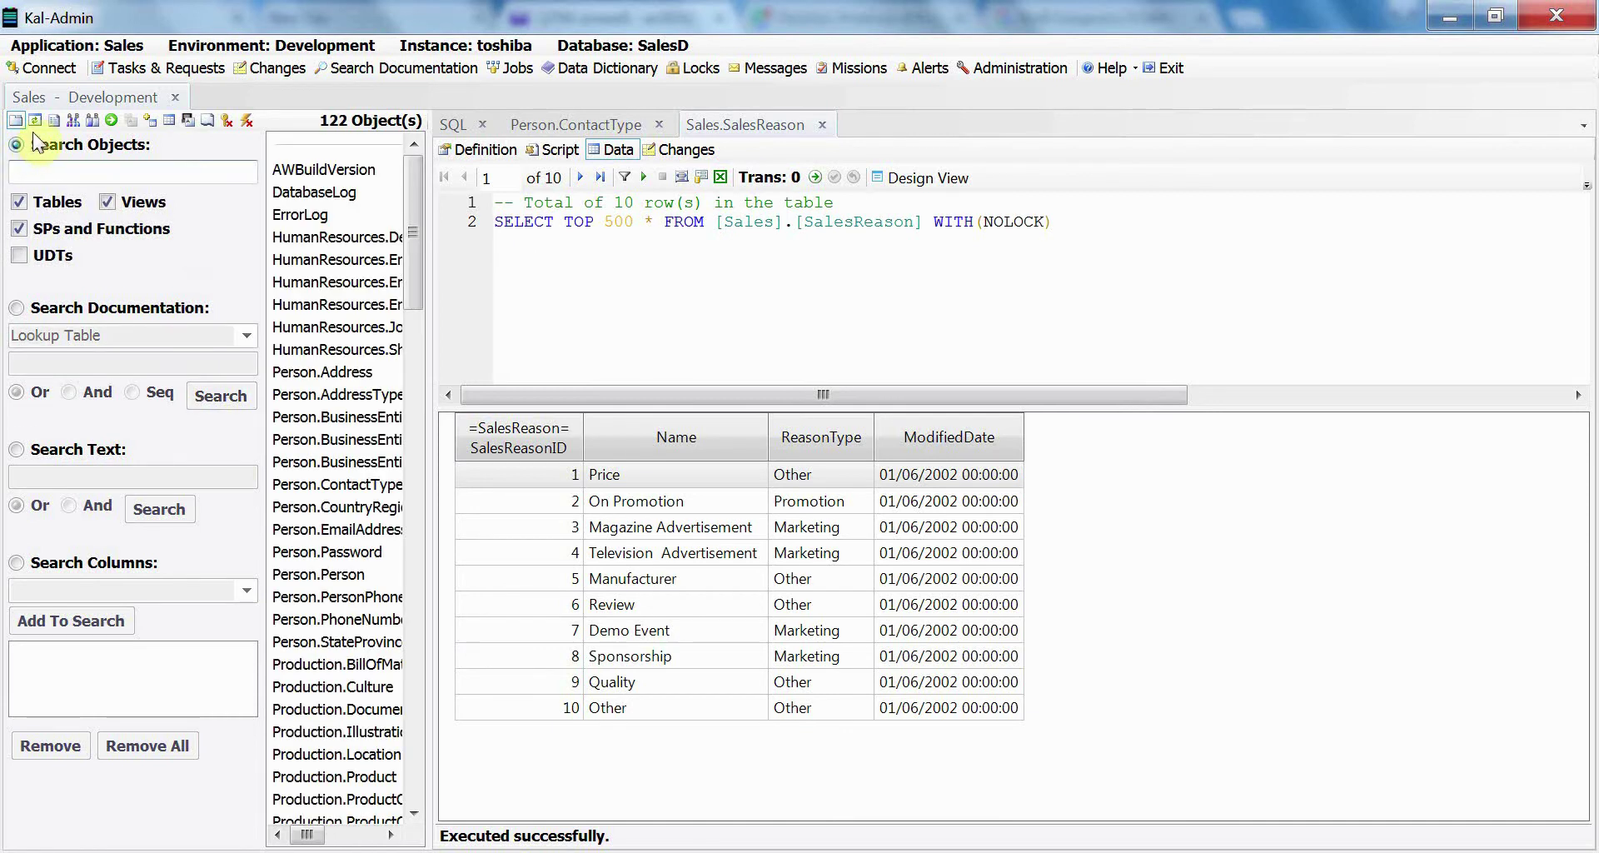
left_click(73, 121)
key("Return")
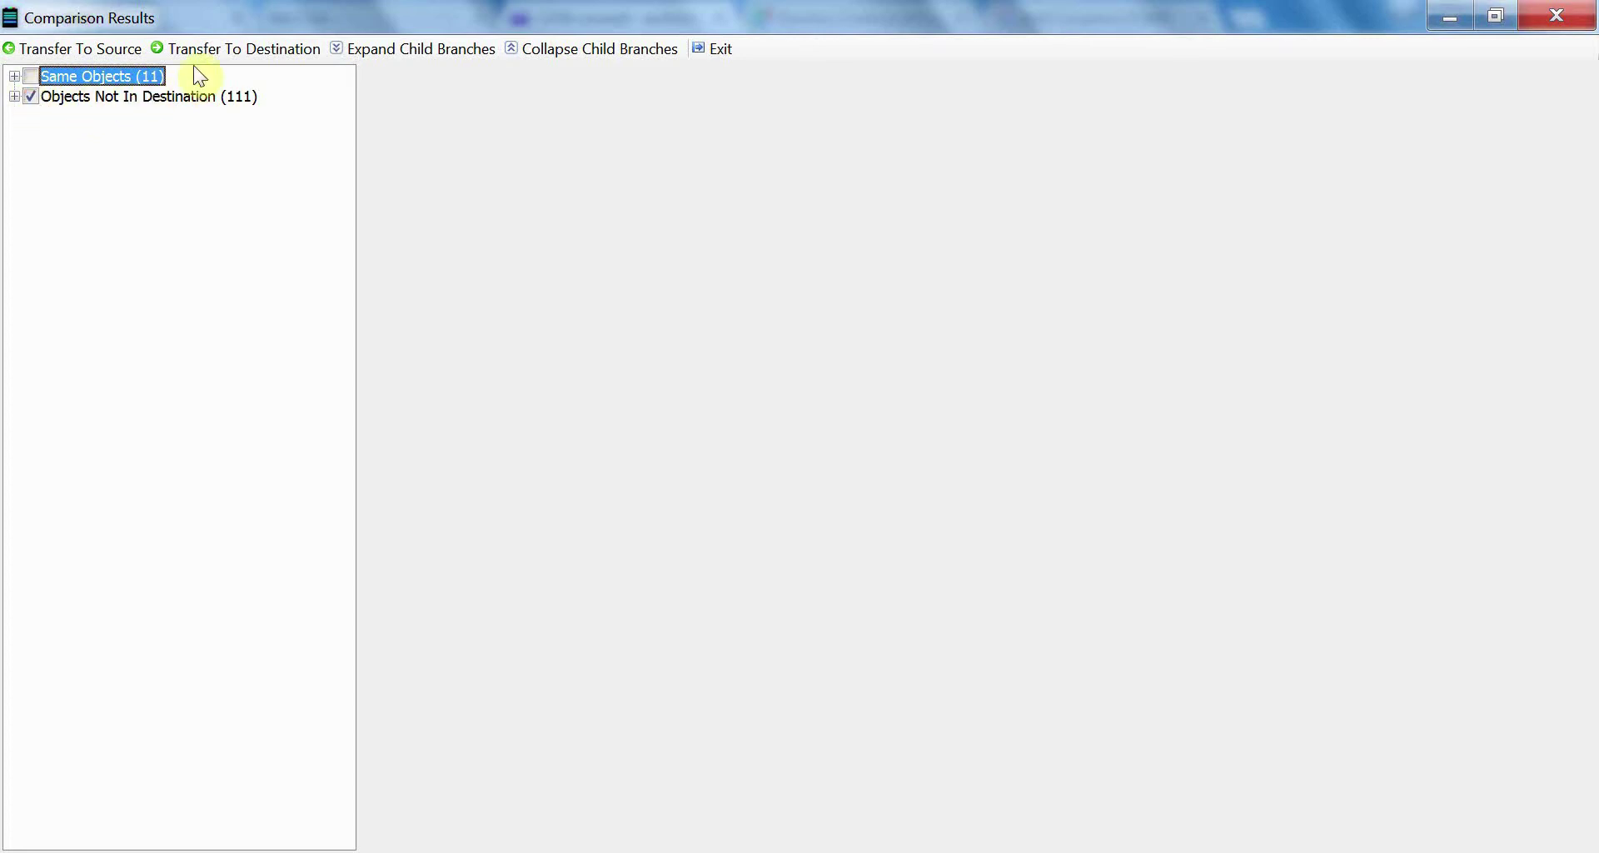
Transfer the missing objects from the comparison to the Test database
left_click(252, 50)
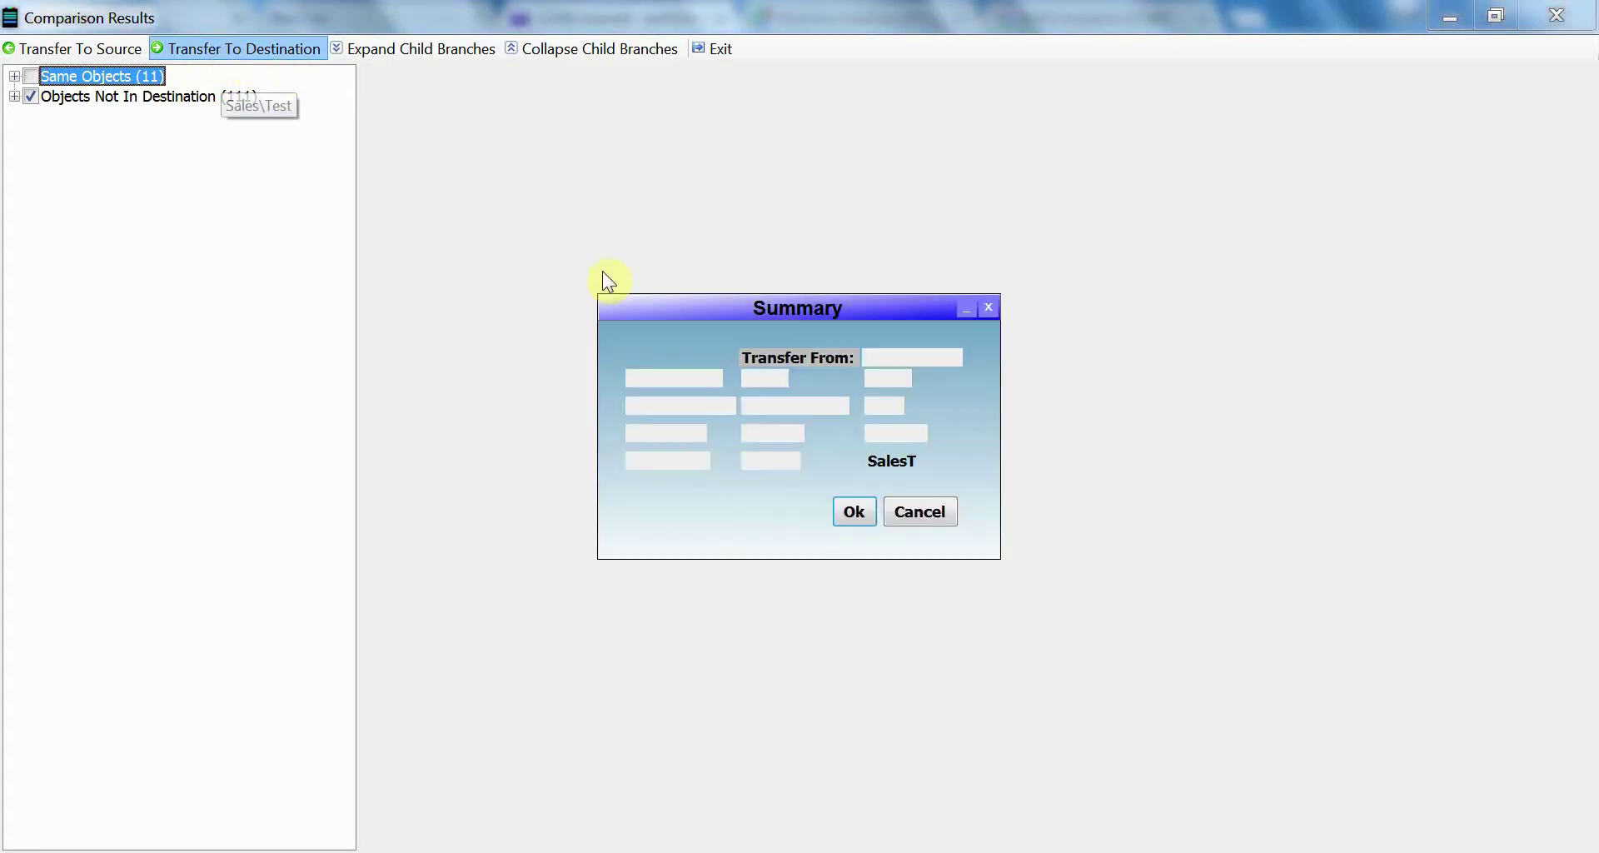
left_click(851, 511)
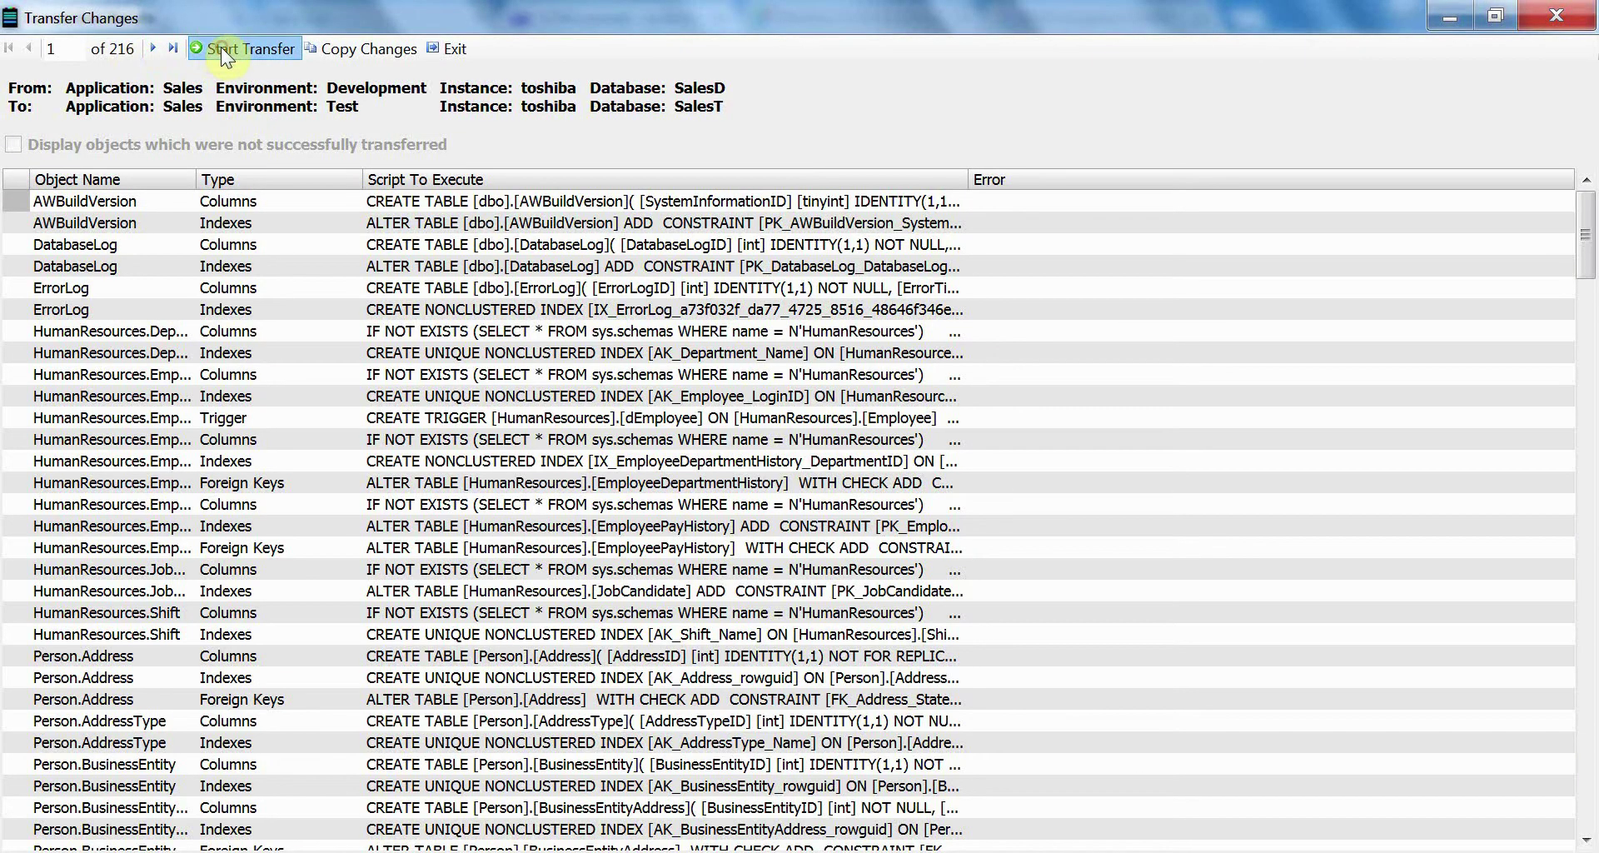
left_click(221, 47)
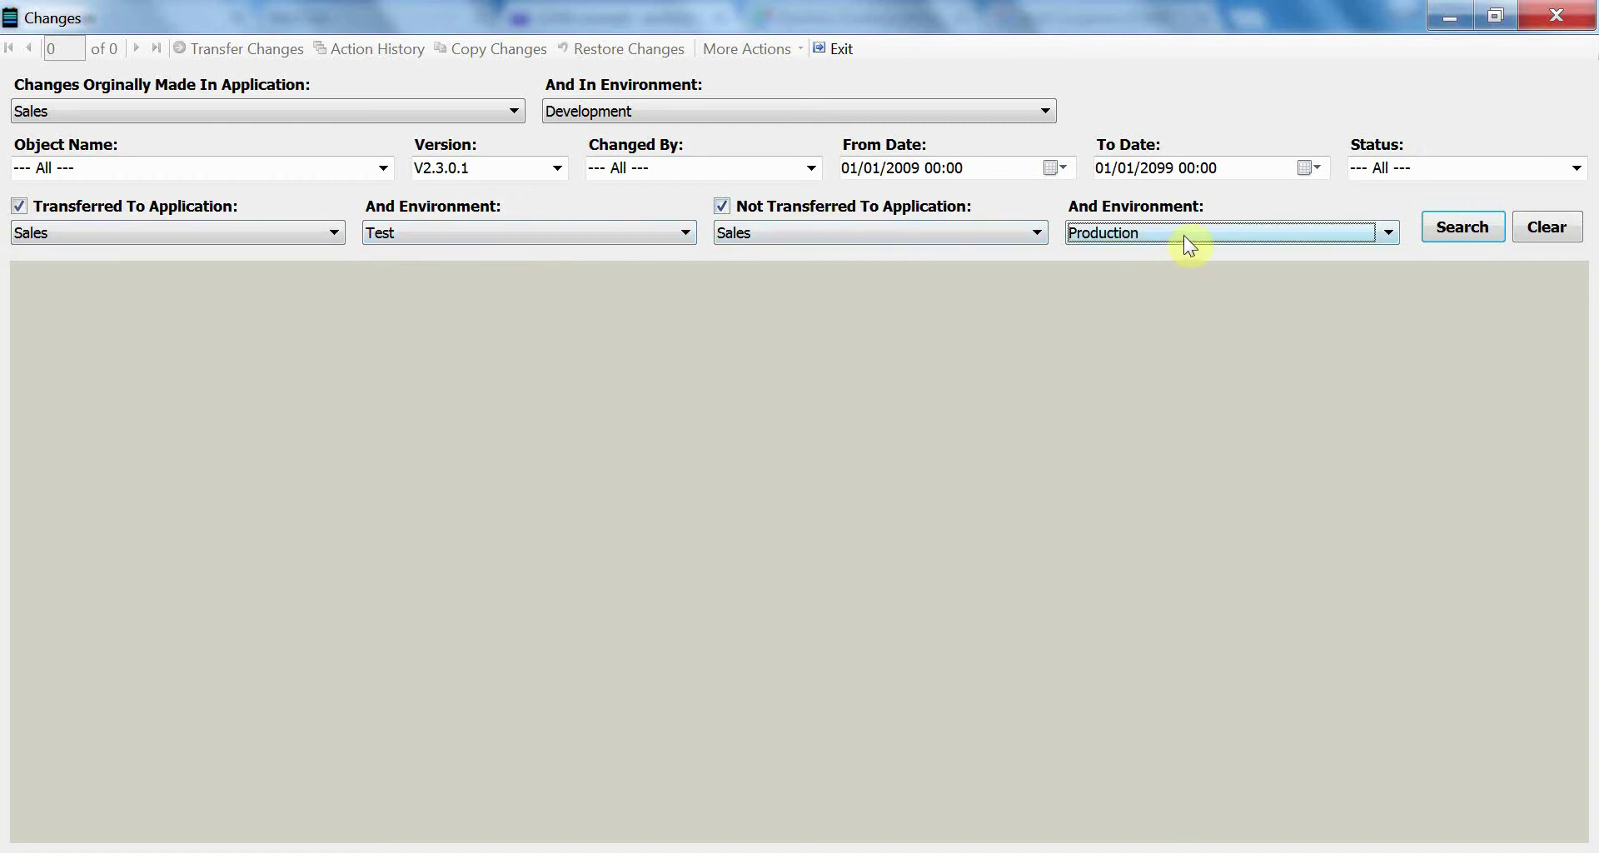
Search for Sales Development changes transferred to Test but not to Production
left_click(1450, 233)
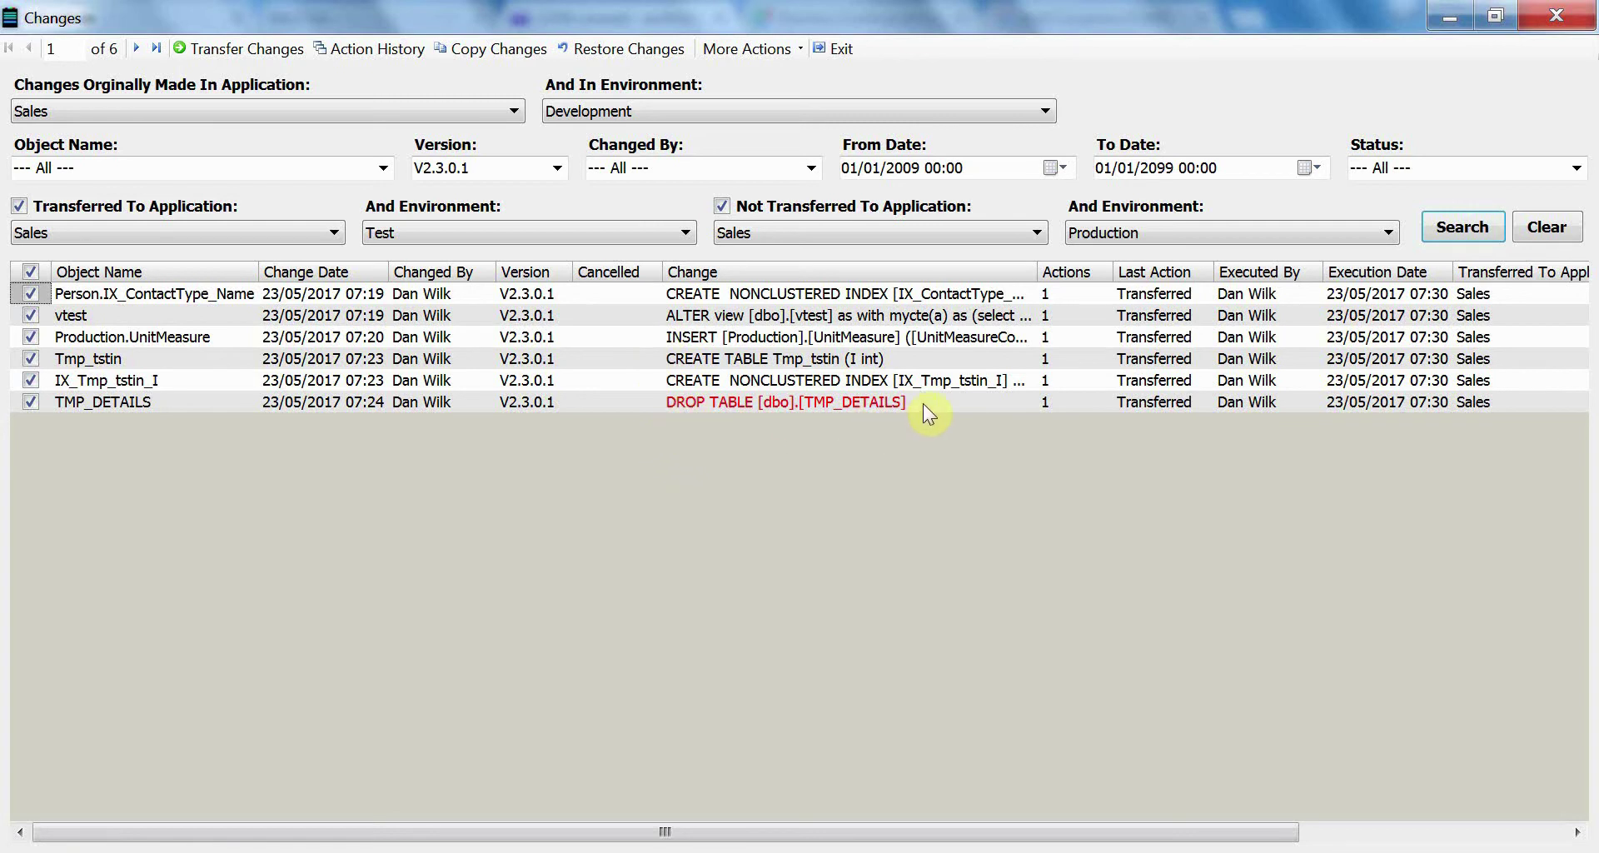
Choose Pre Production, Production and Training as transfer targets for the six changes
left_click(237, 52)
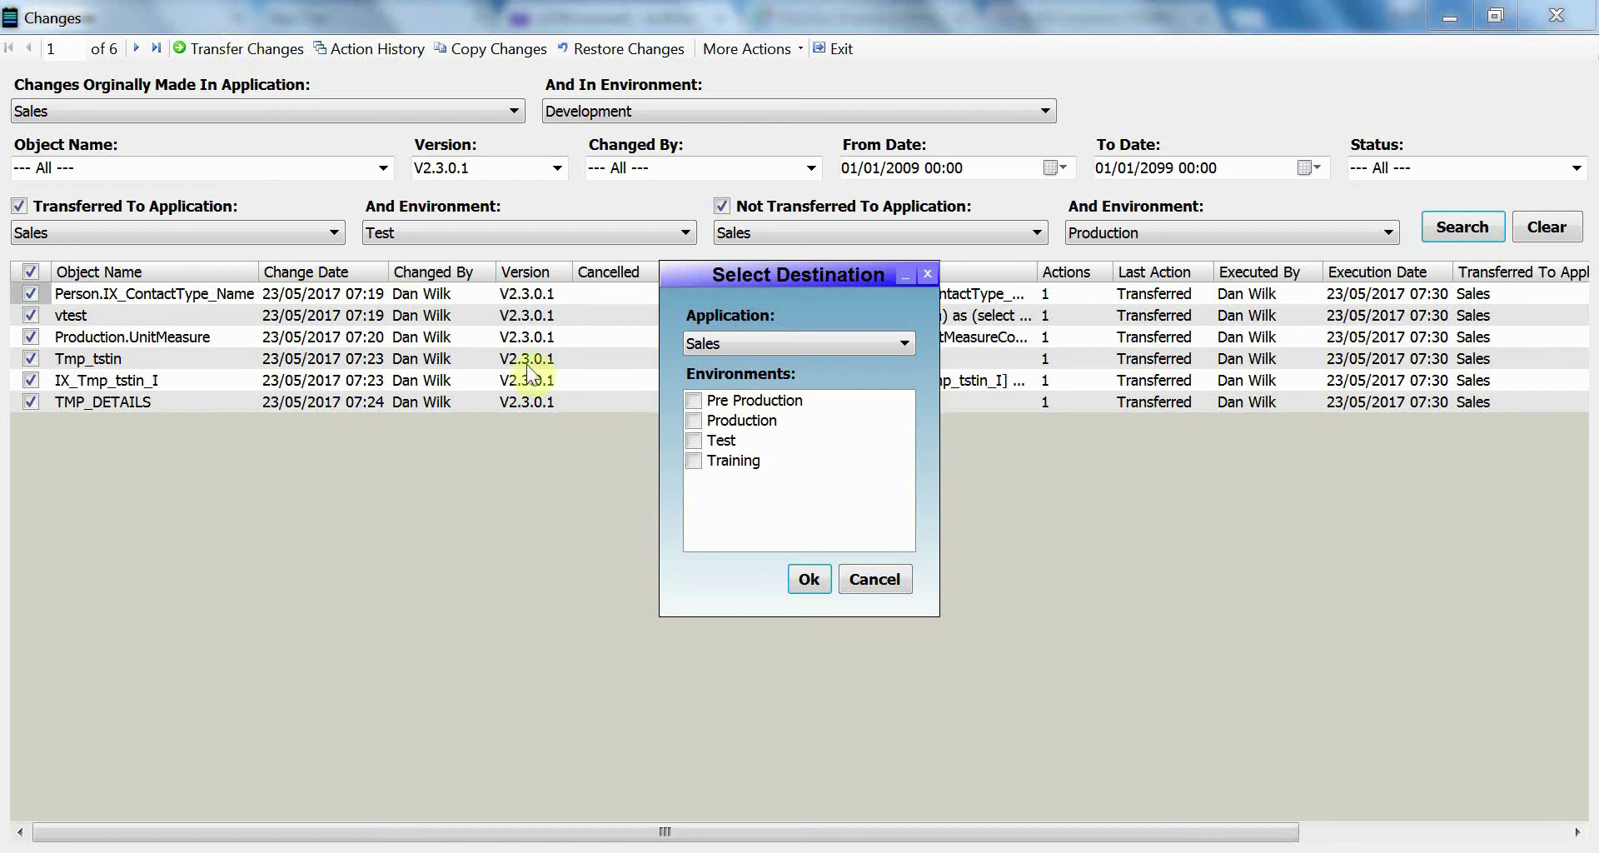
left_click(693, 400)
left_click(693, 420)
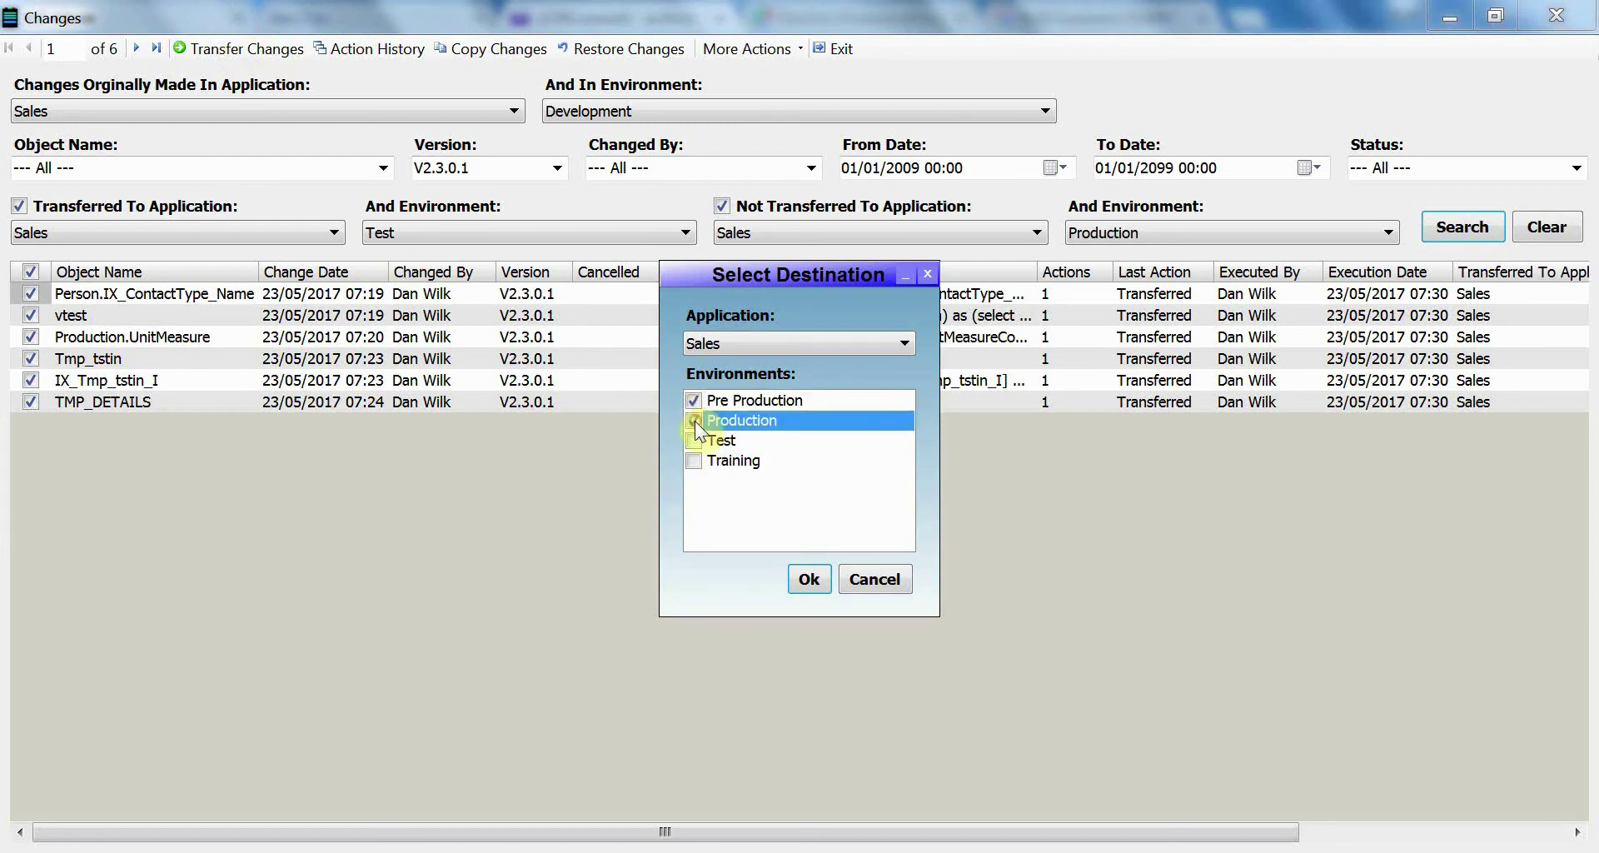
left_click(695, 461)
left_click(809, 579)
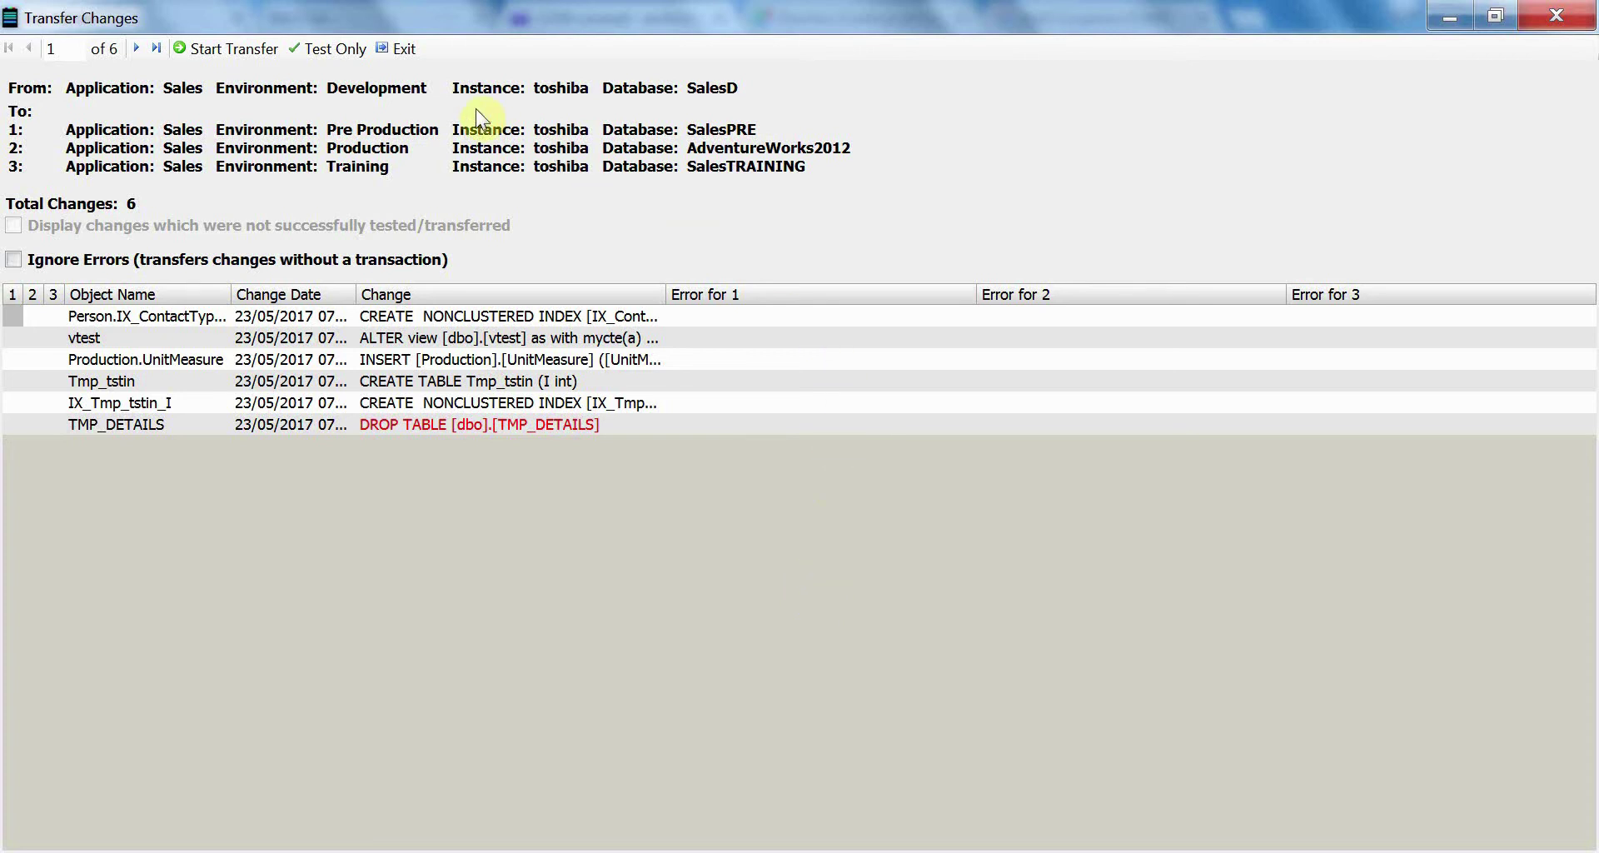
Test the changes against all three targets, then run the transfer including deletions
left_click(335, 53)
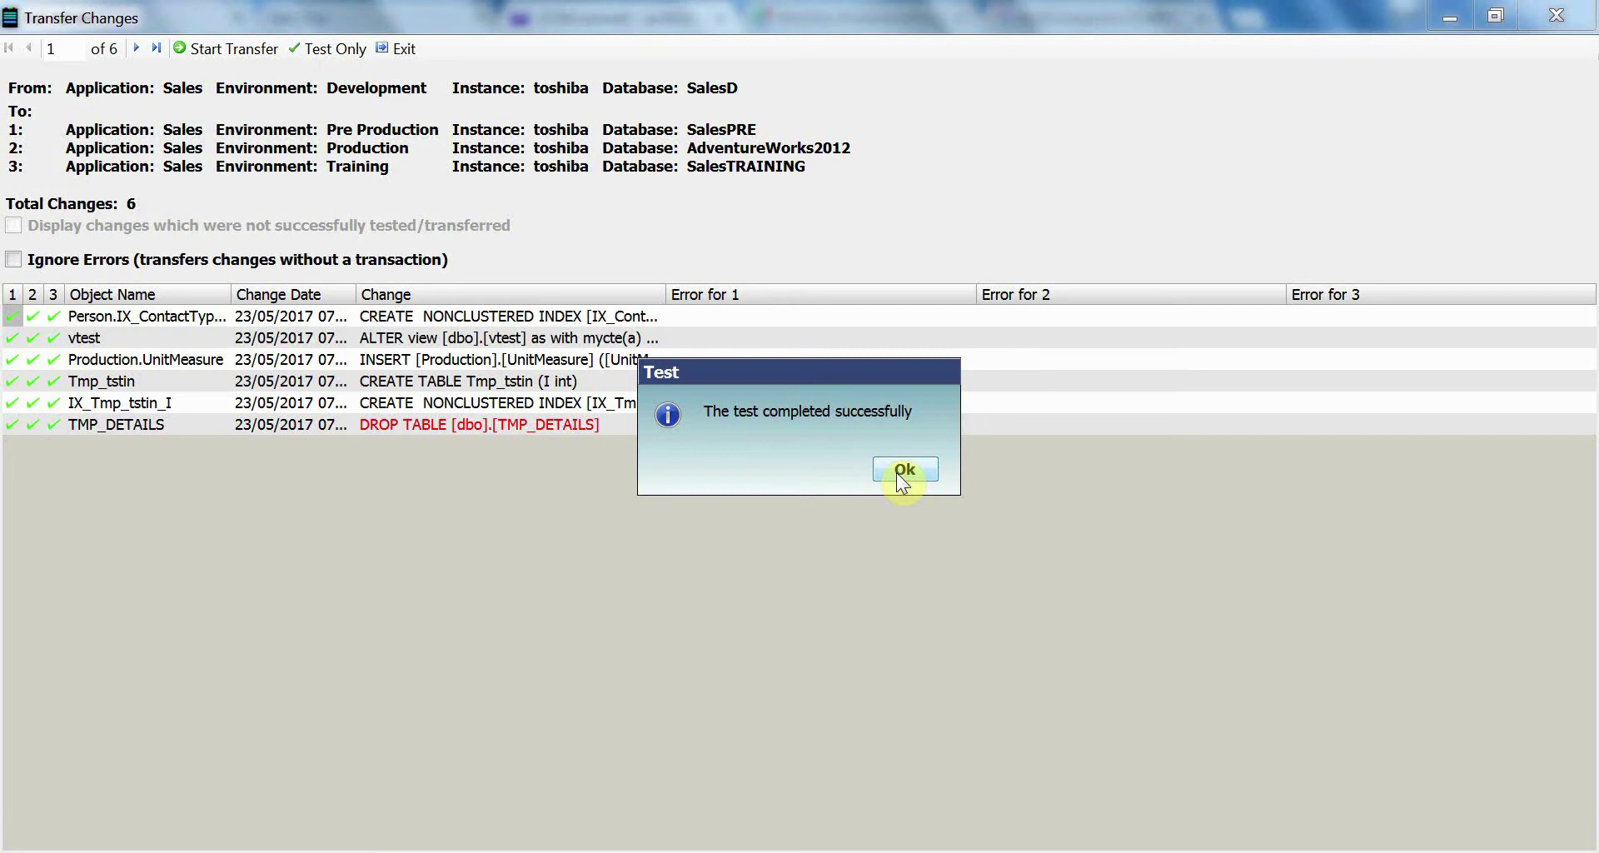
left_click(900, 469)
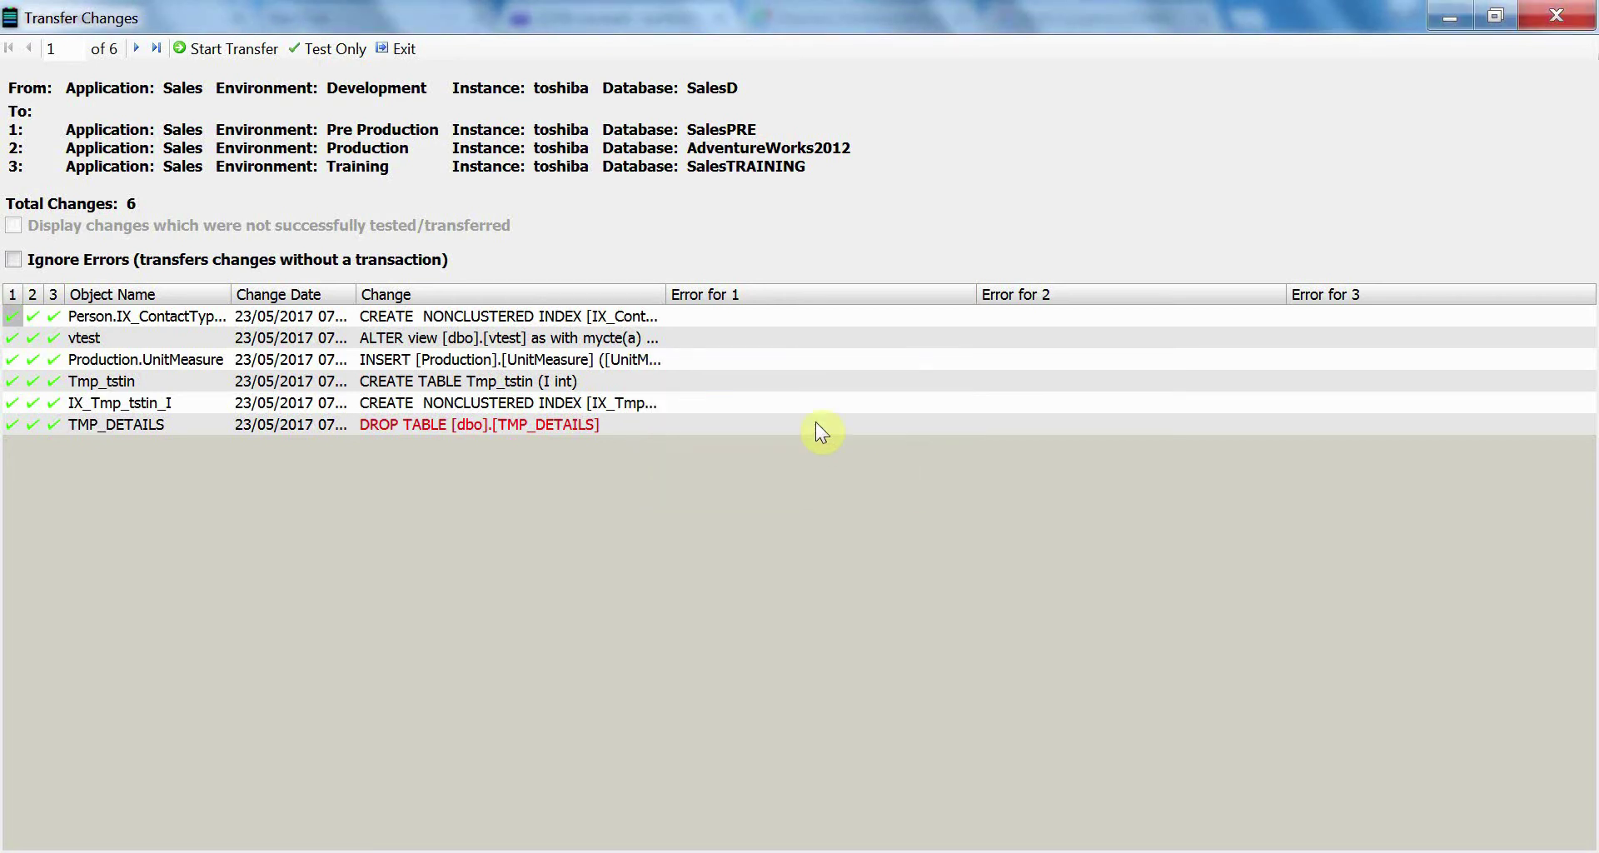
left_click(219, 49)
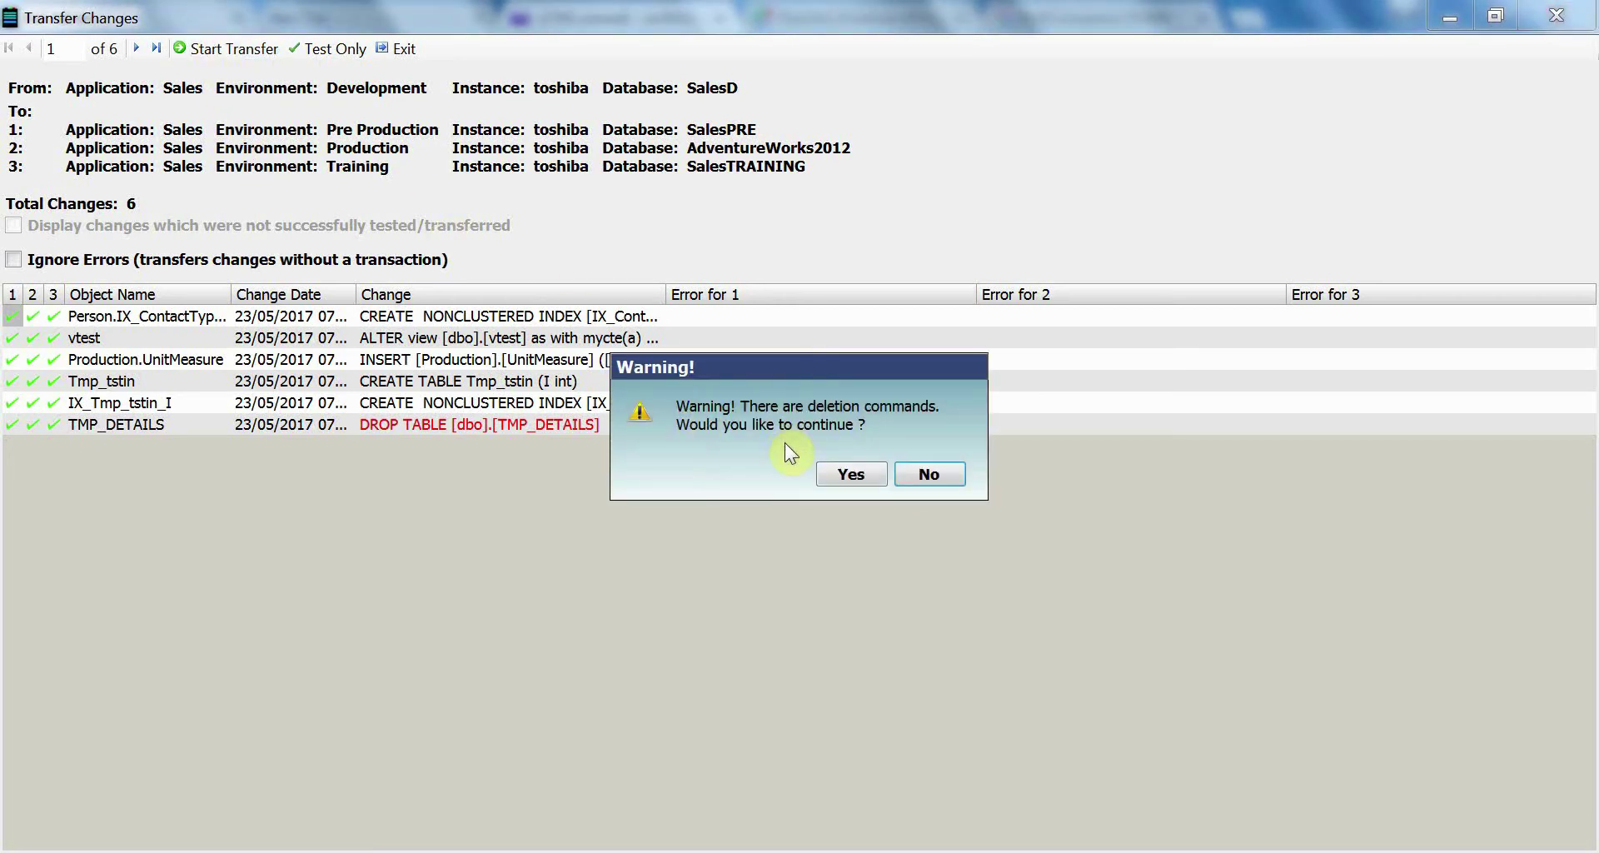
left_click(853, 471)
left_click(912, 472)
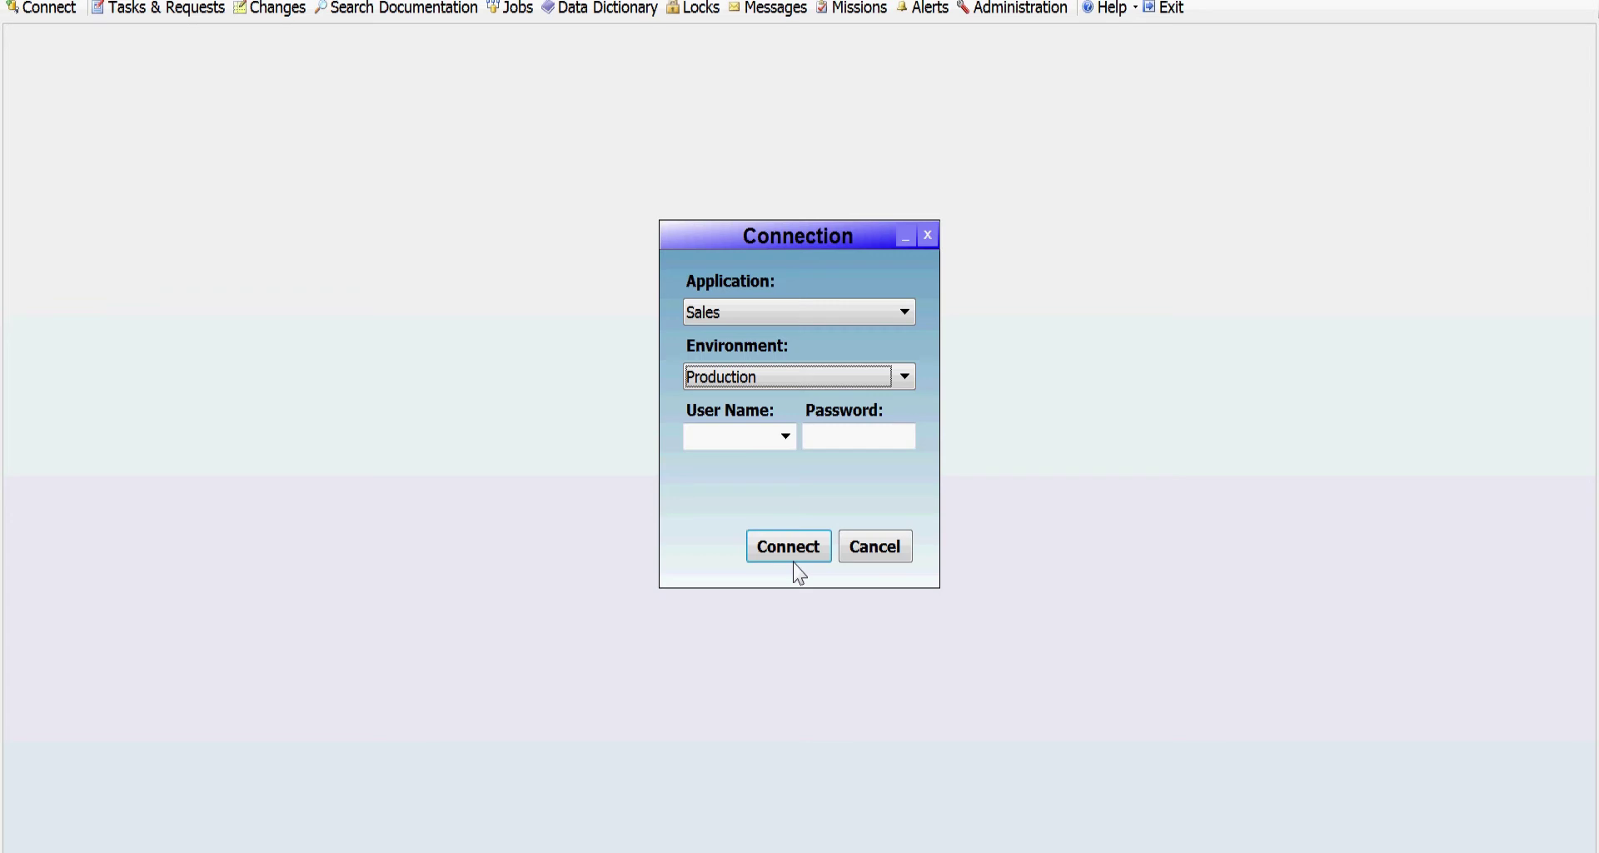
Connect the workspace to the Sales / Production environment
left_click(794, 561)
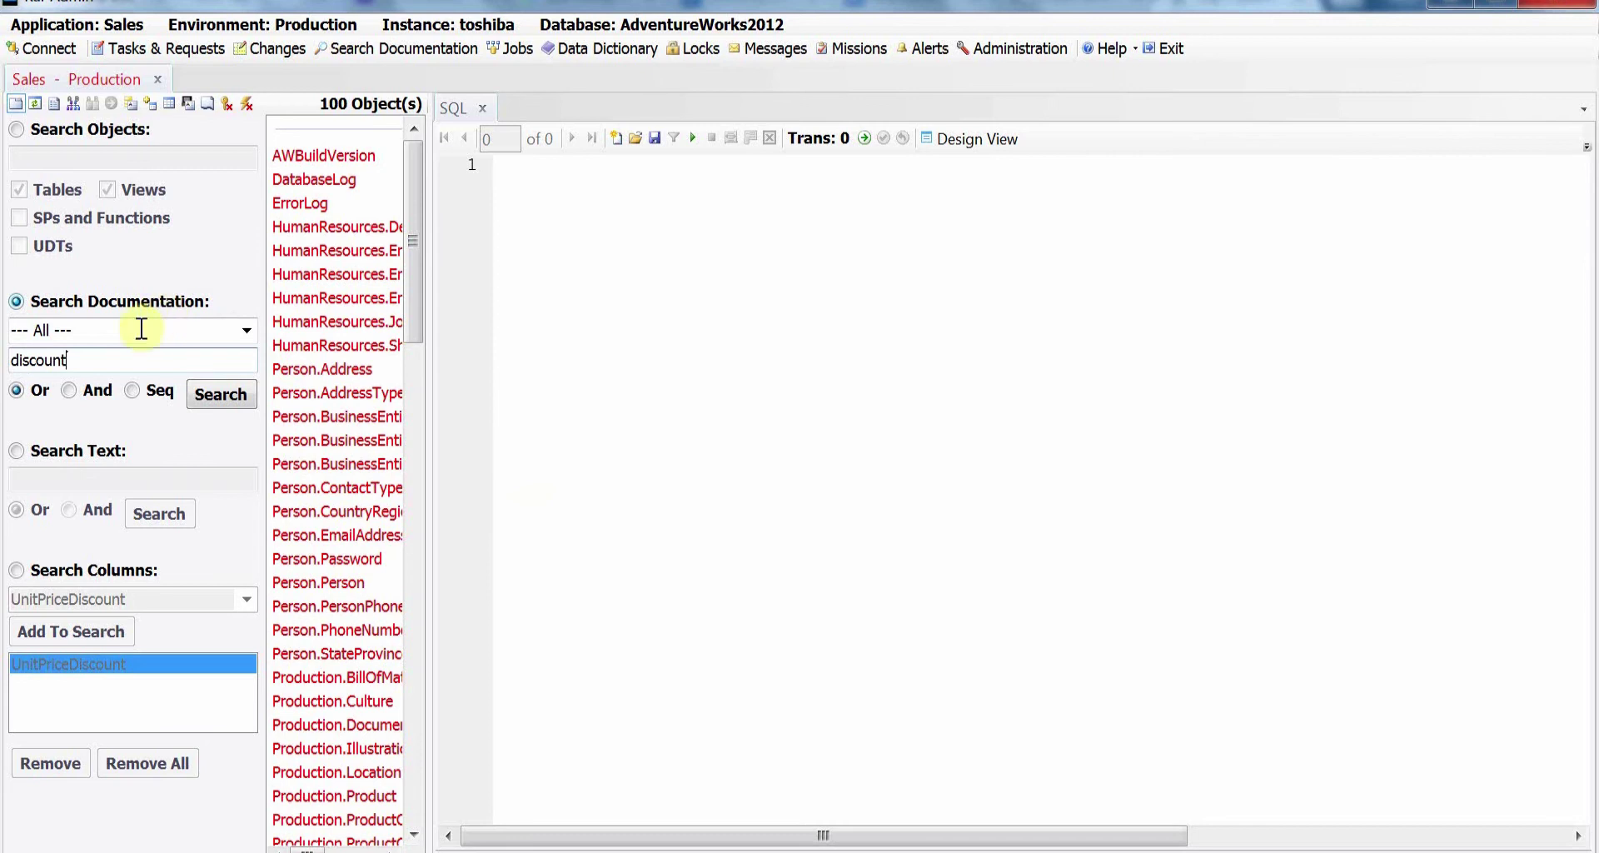
Search documentation for 'discount' and open ufnGetProductDealerPrice's Changes tab
left_click(88, 359)
left_click(201, 403)
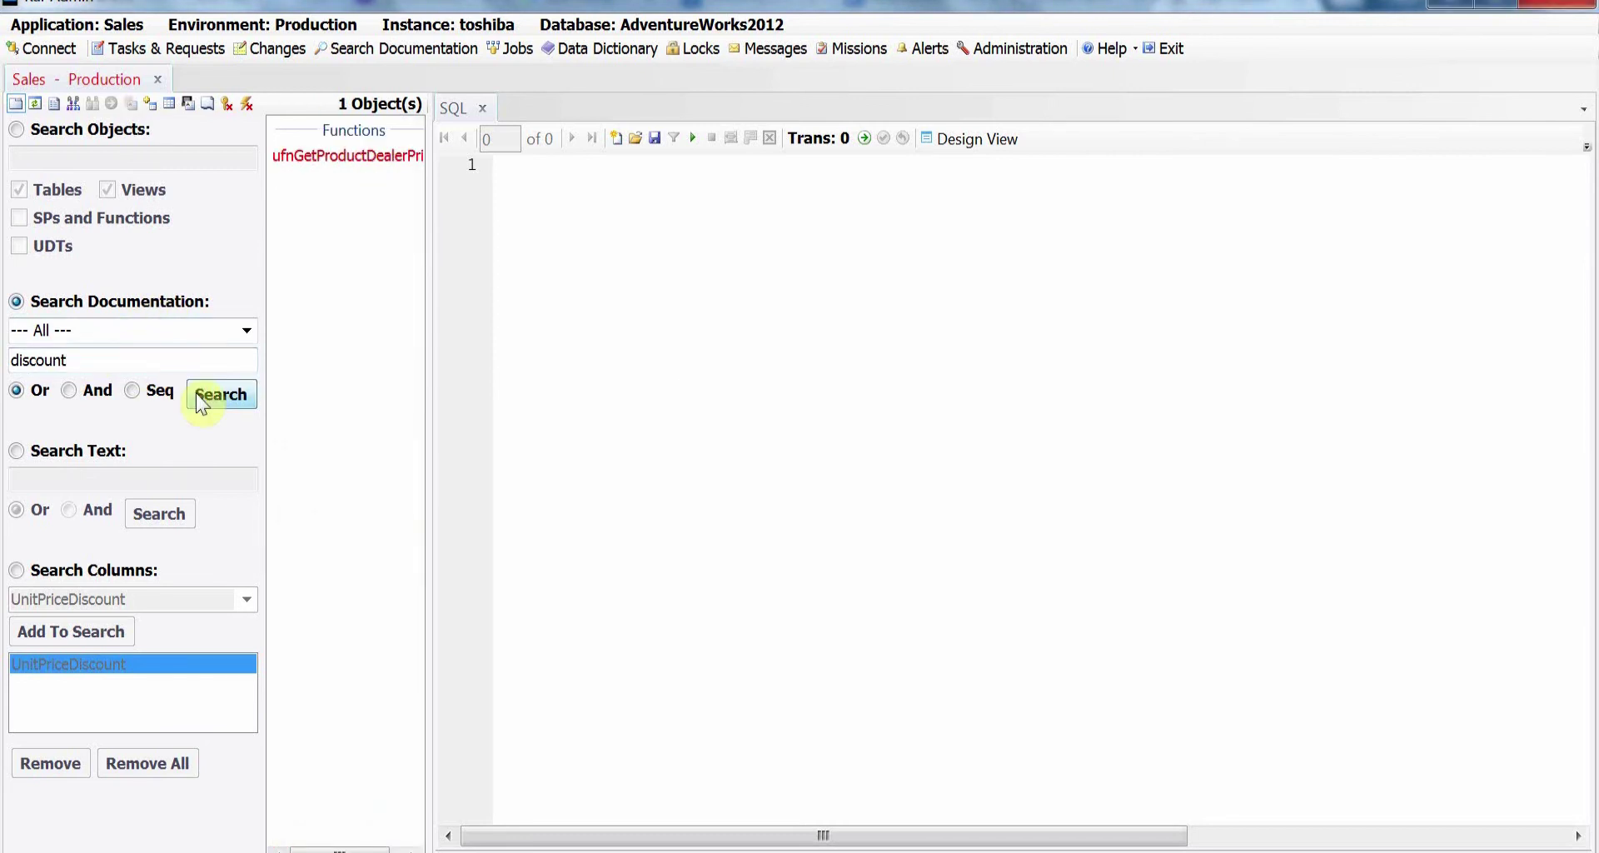
left_click(347, 162)
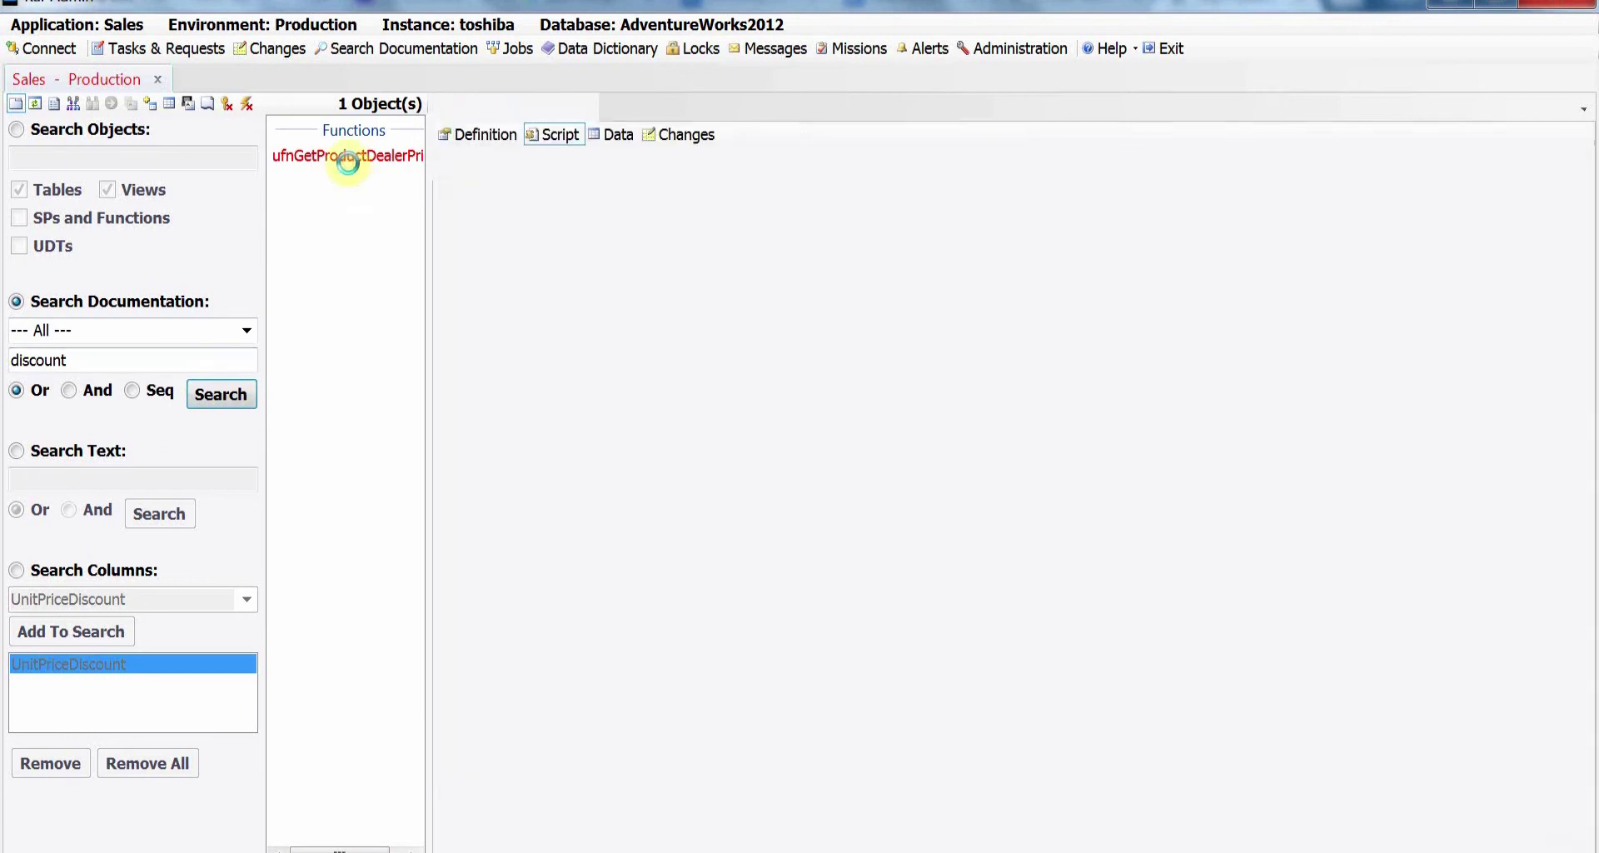
left_click(692, 135)
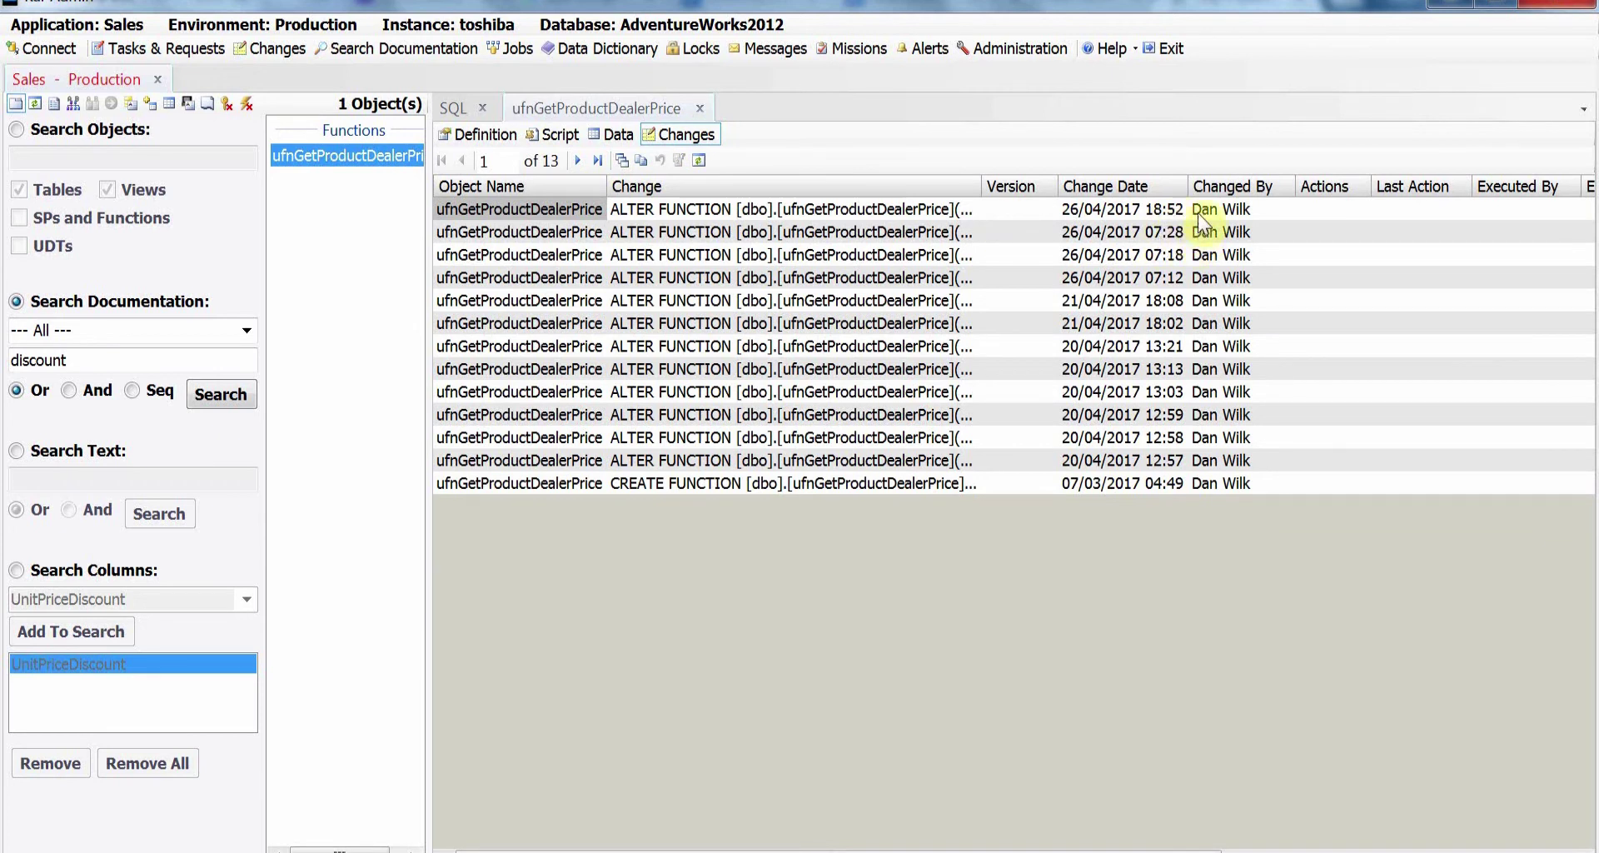
Compare the latest and 07:28 ufnGetProductDealerPrice versions side by side, then close the comparison
left_click(738, 208)
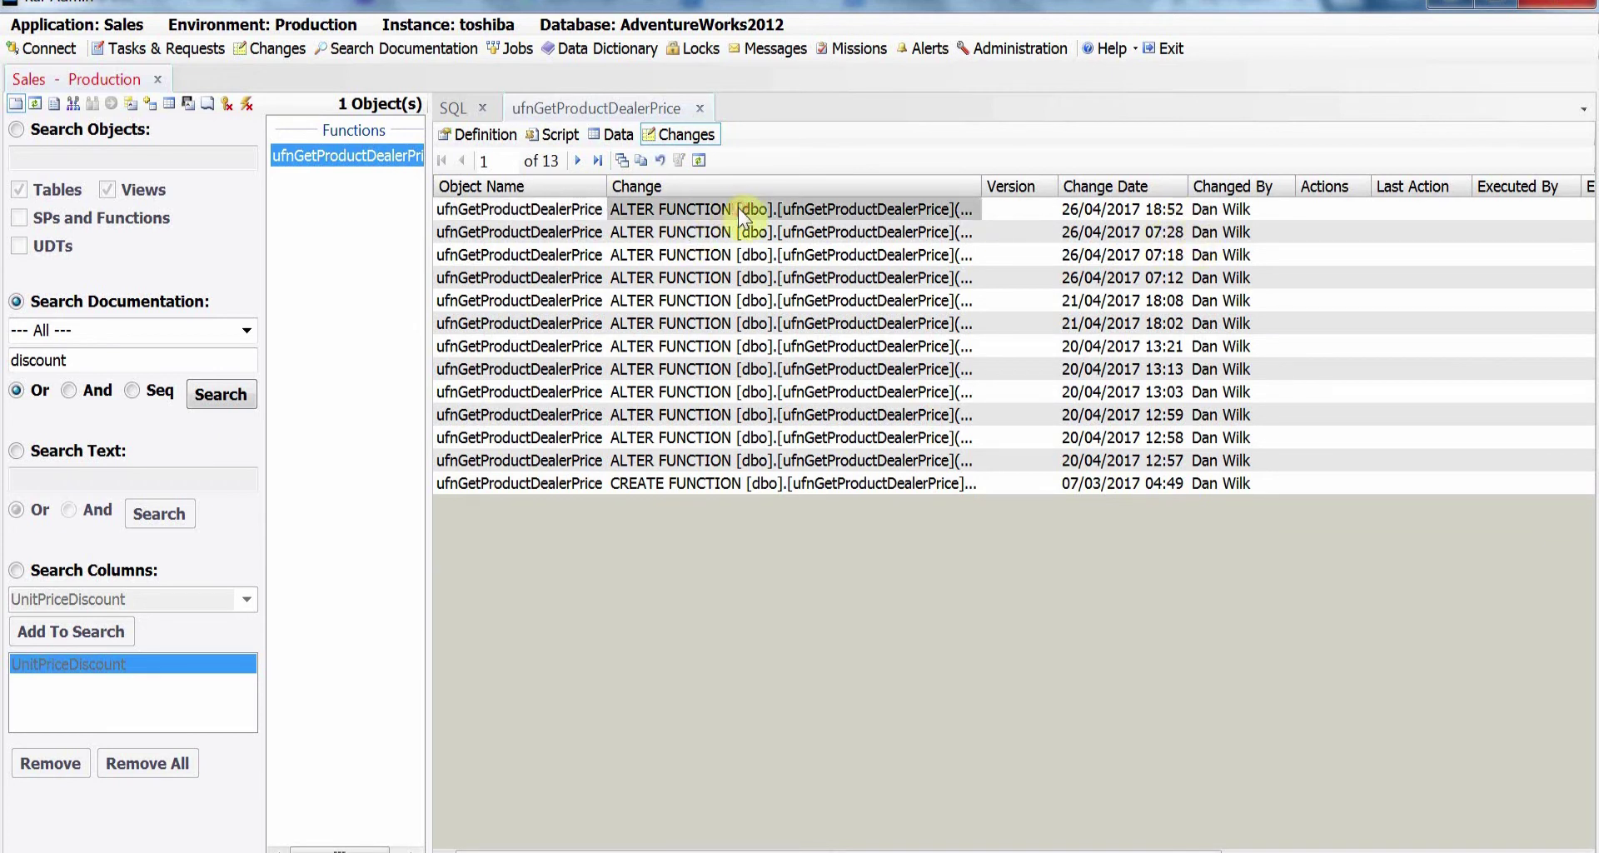
left_click(743, 232)
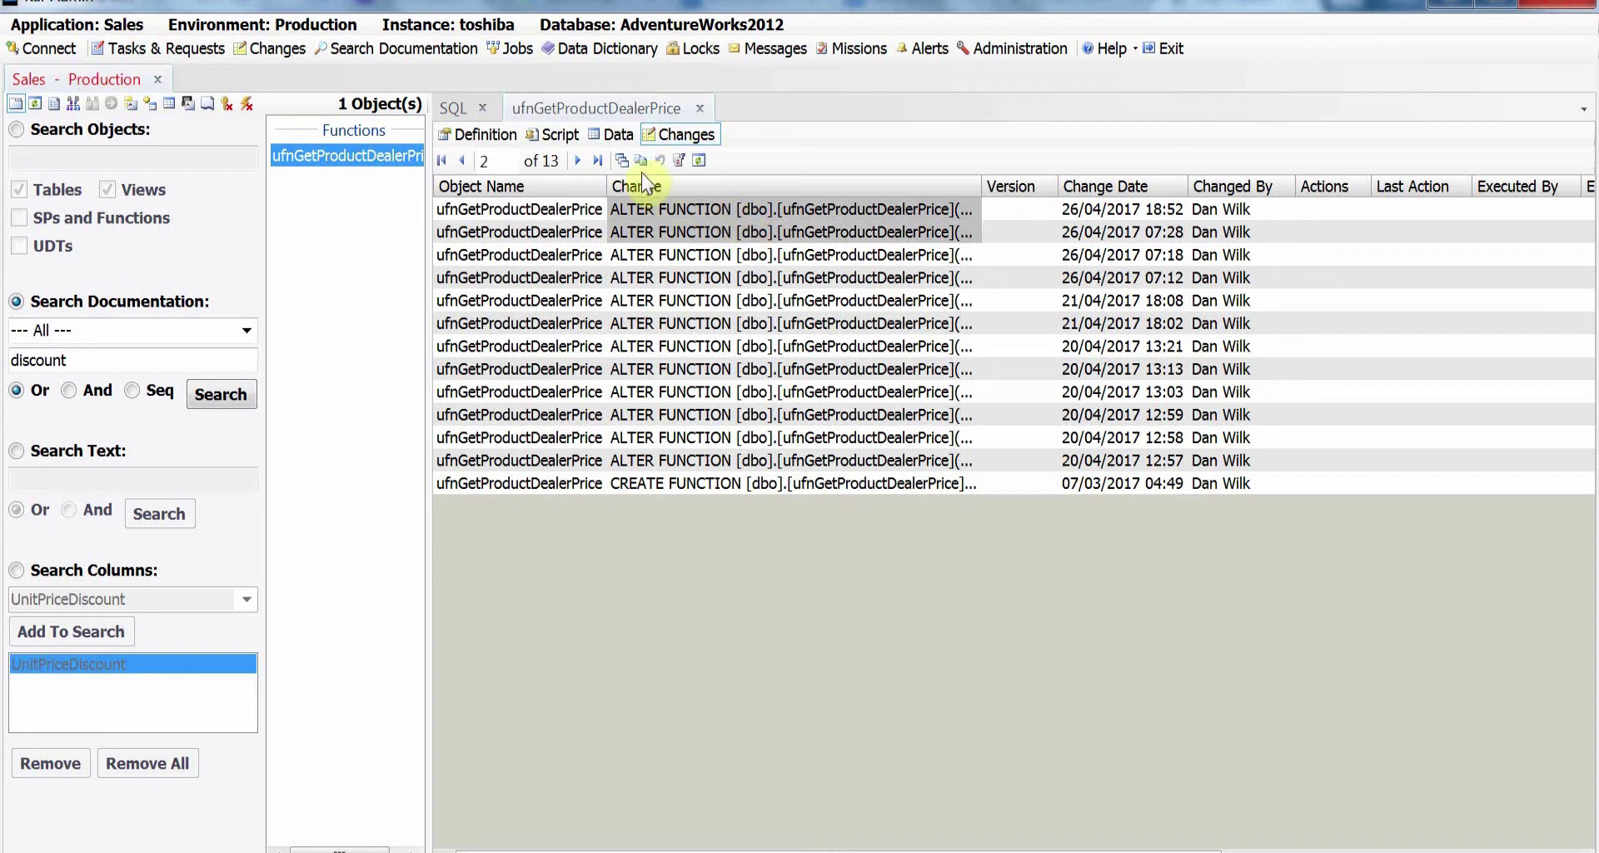
left_click(678, 161)
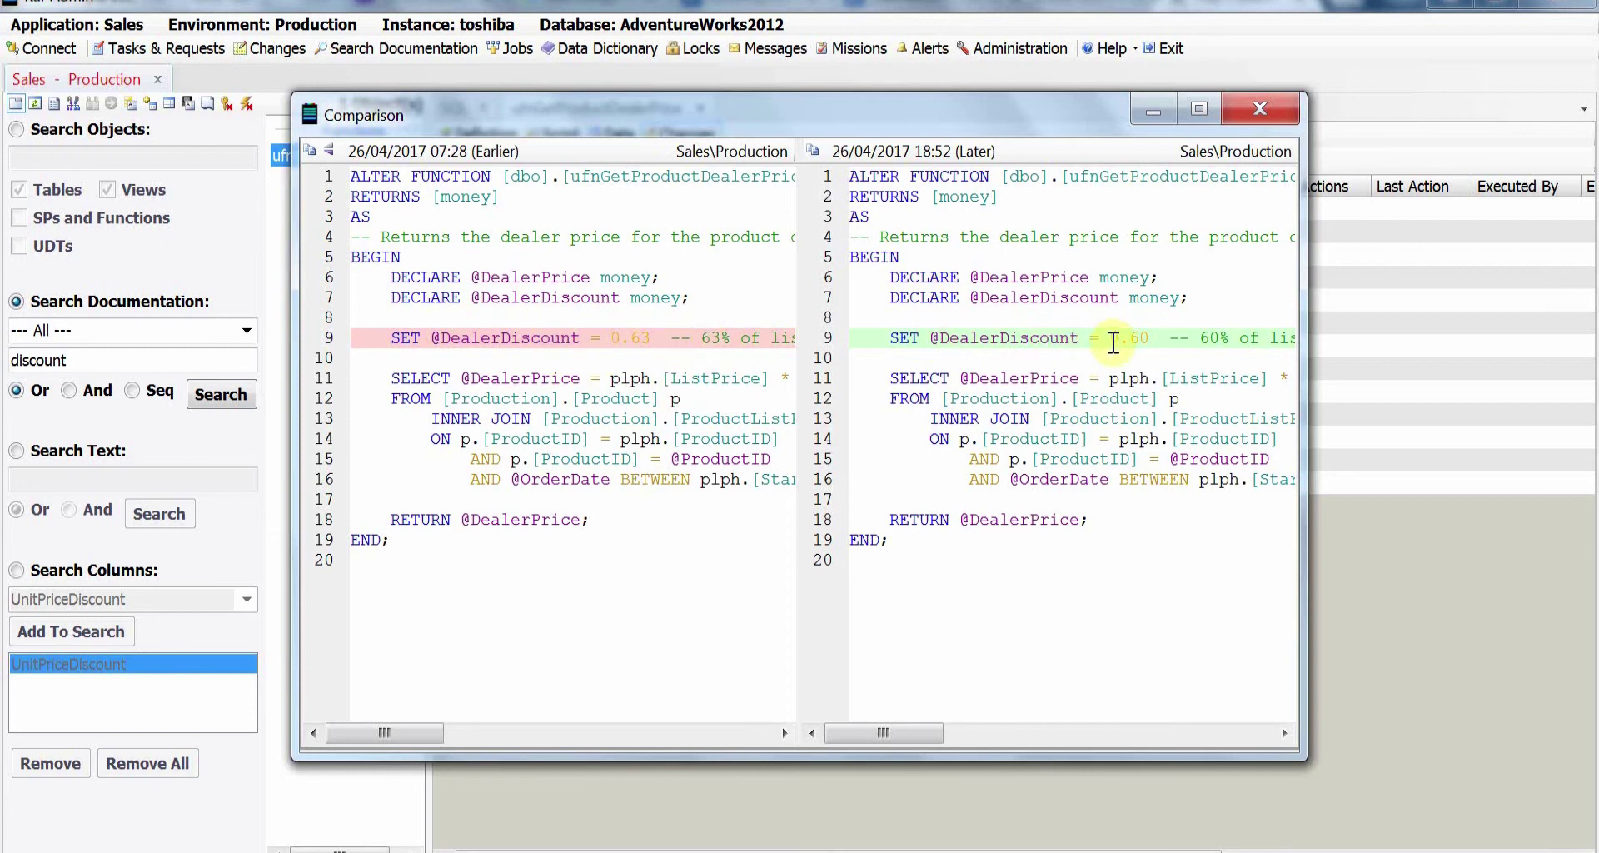
key("Escape")
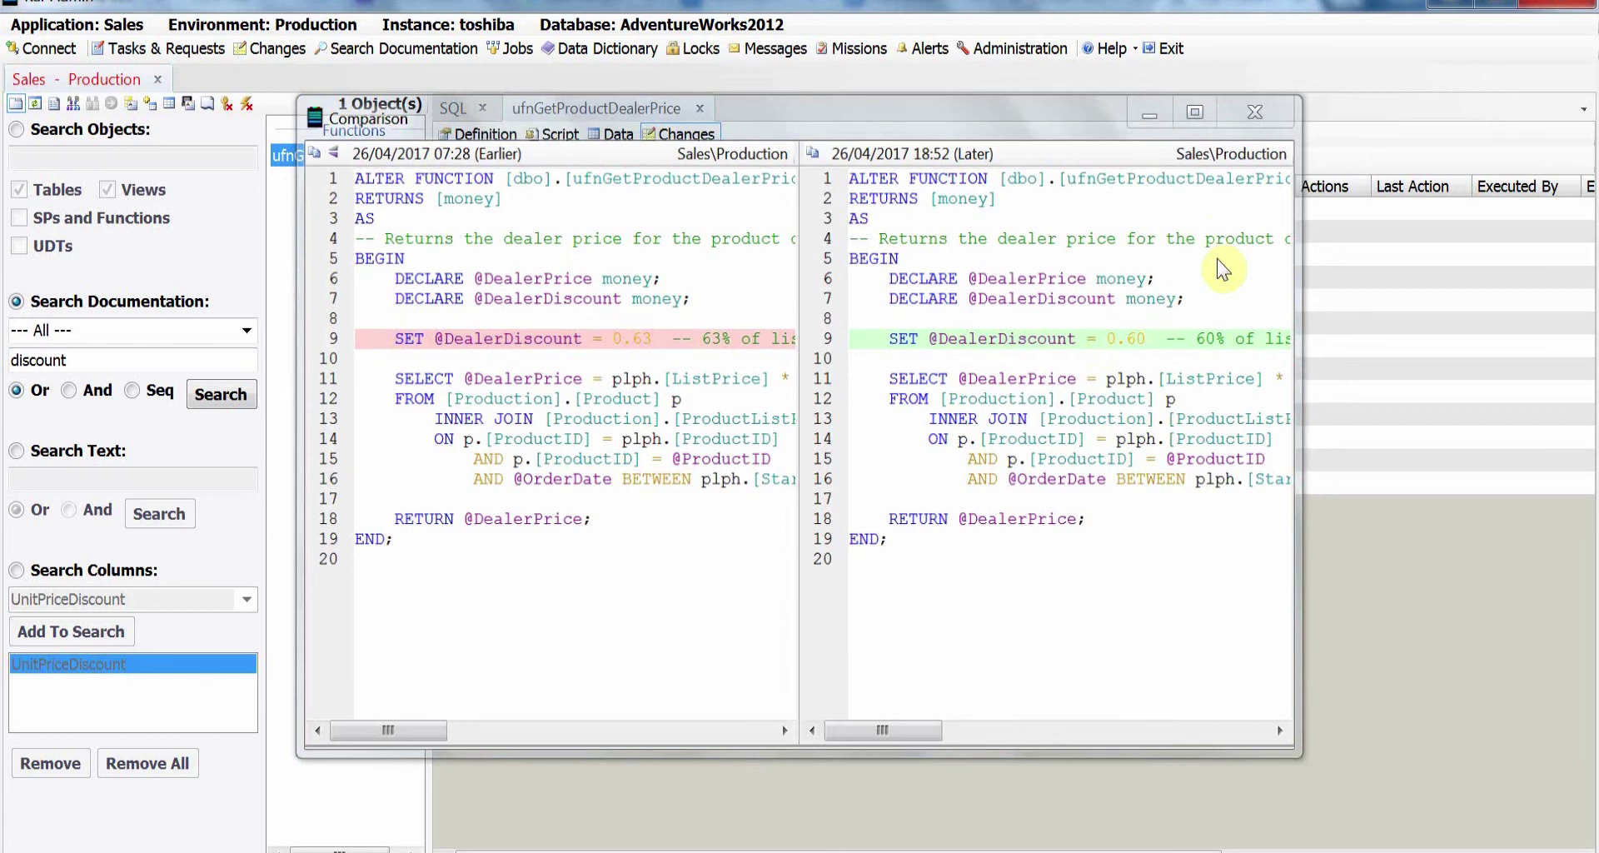
Restore ufnGetProductDealerPrice to its 26/04/2017 07:28 version
key("Escape")
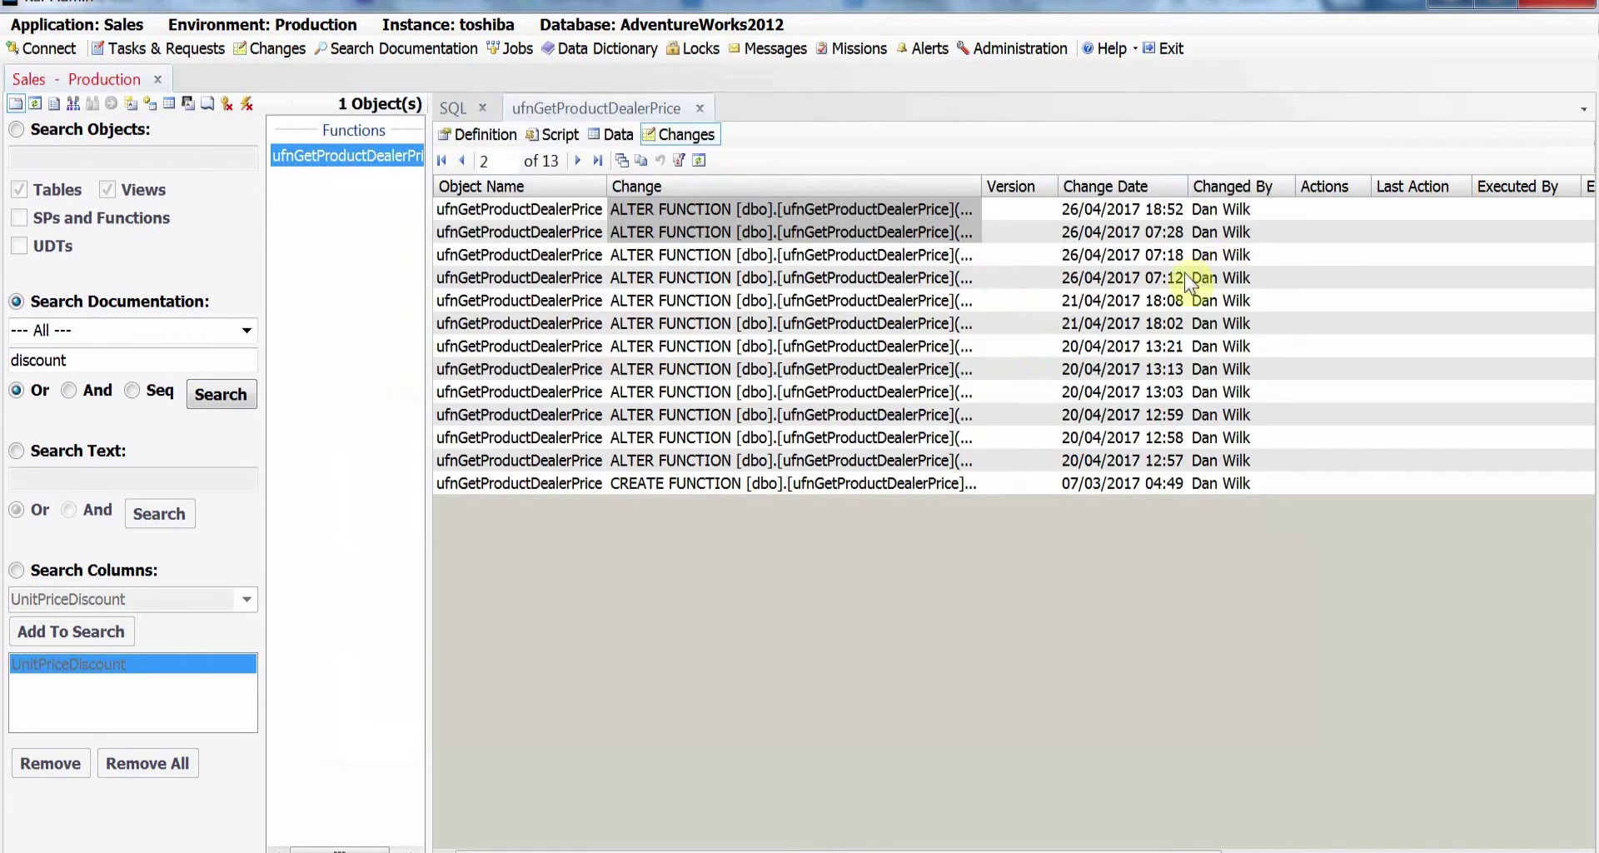
left_click(770, 233)
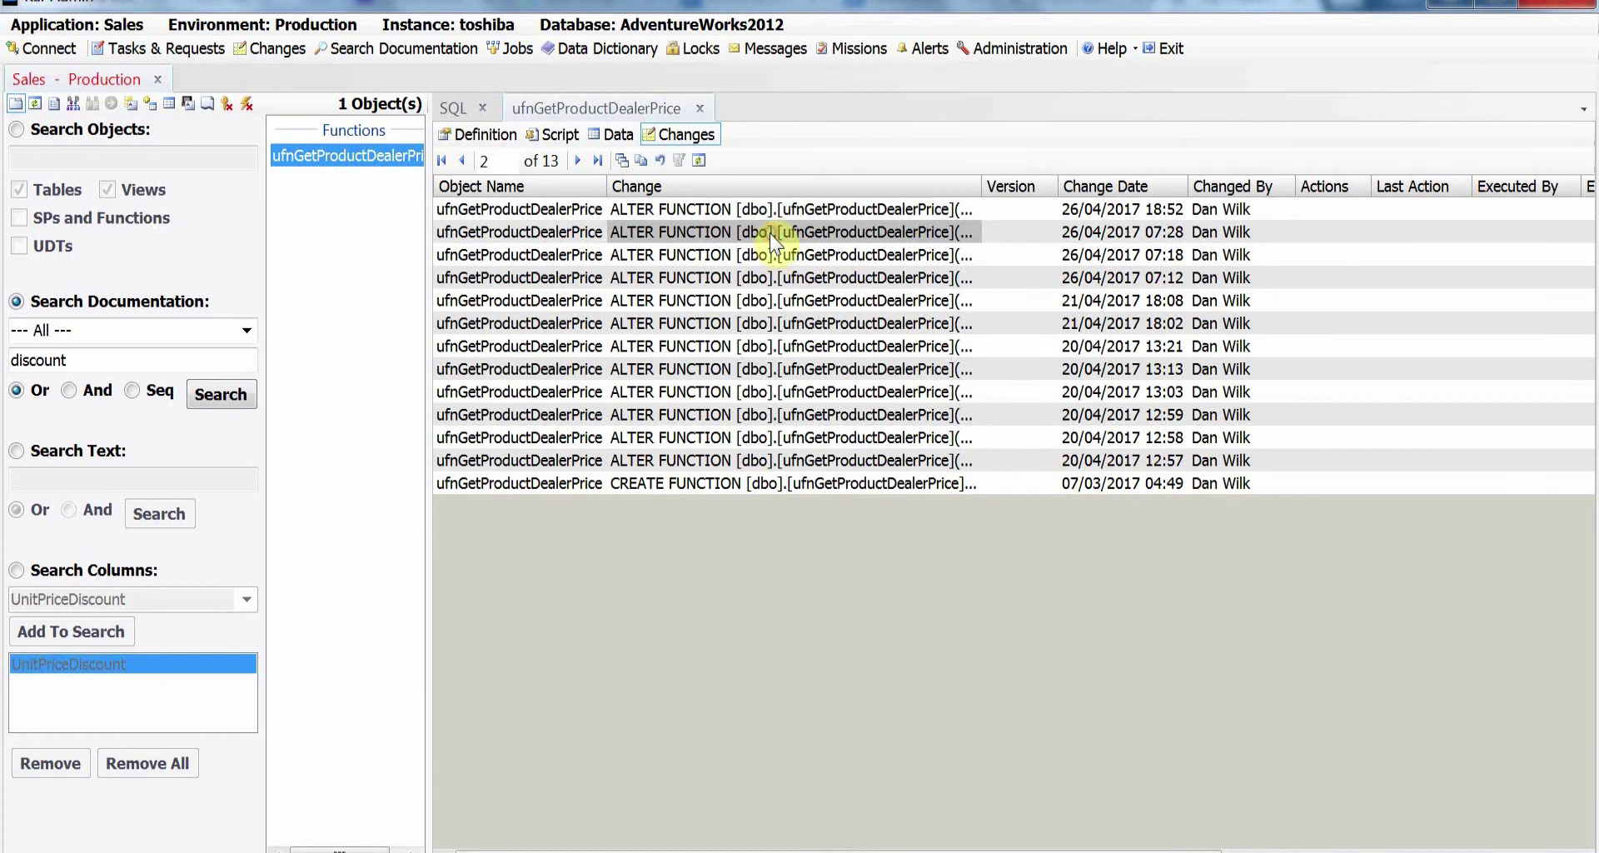
left_click(660, 168)
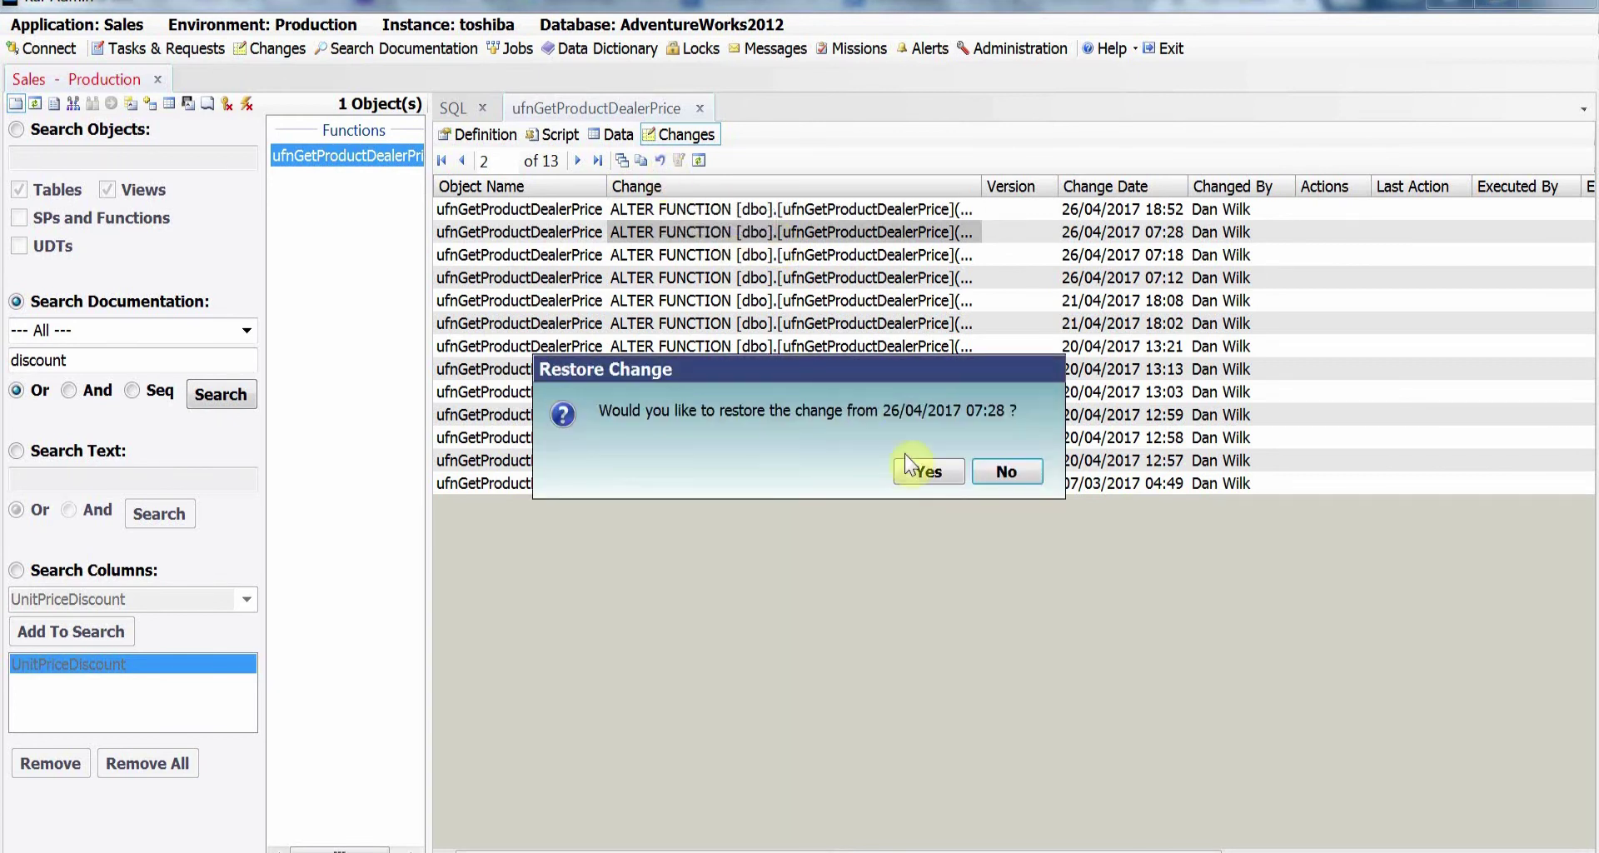
left_click(929, 472)
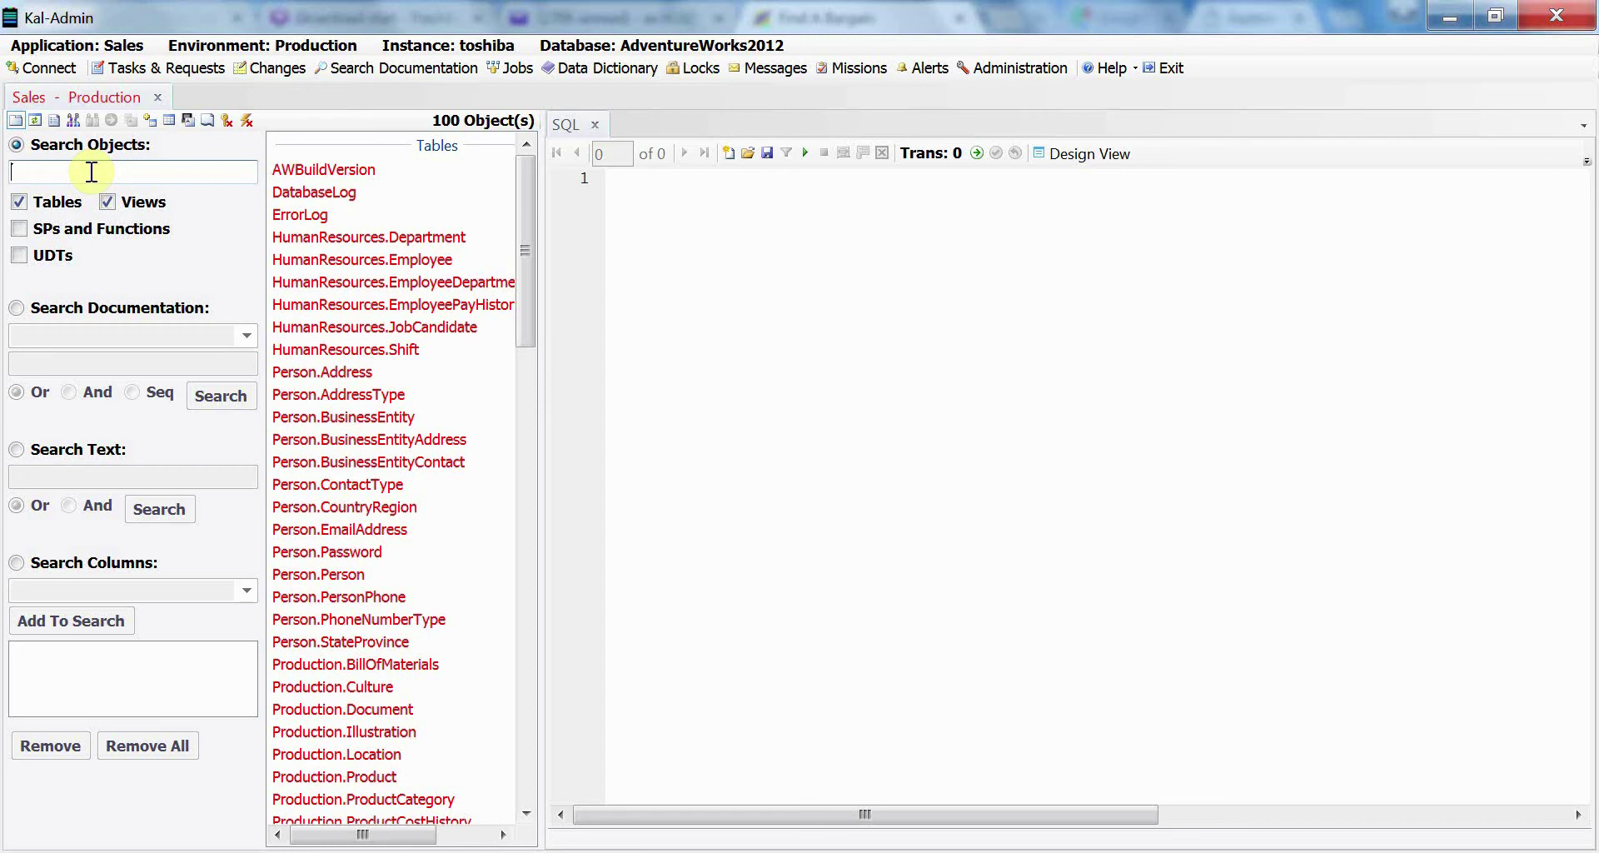
Search 'HEA' and open Sales.SalesOrderHeader in design view with its related objects
type("HEA")
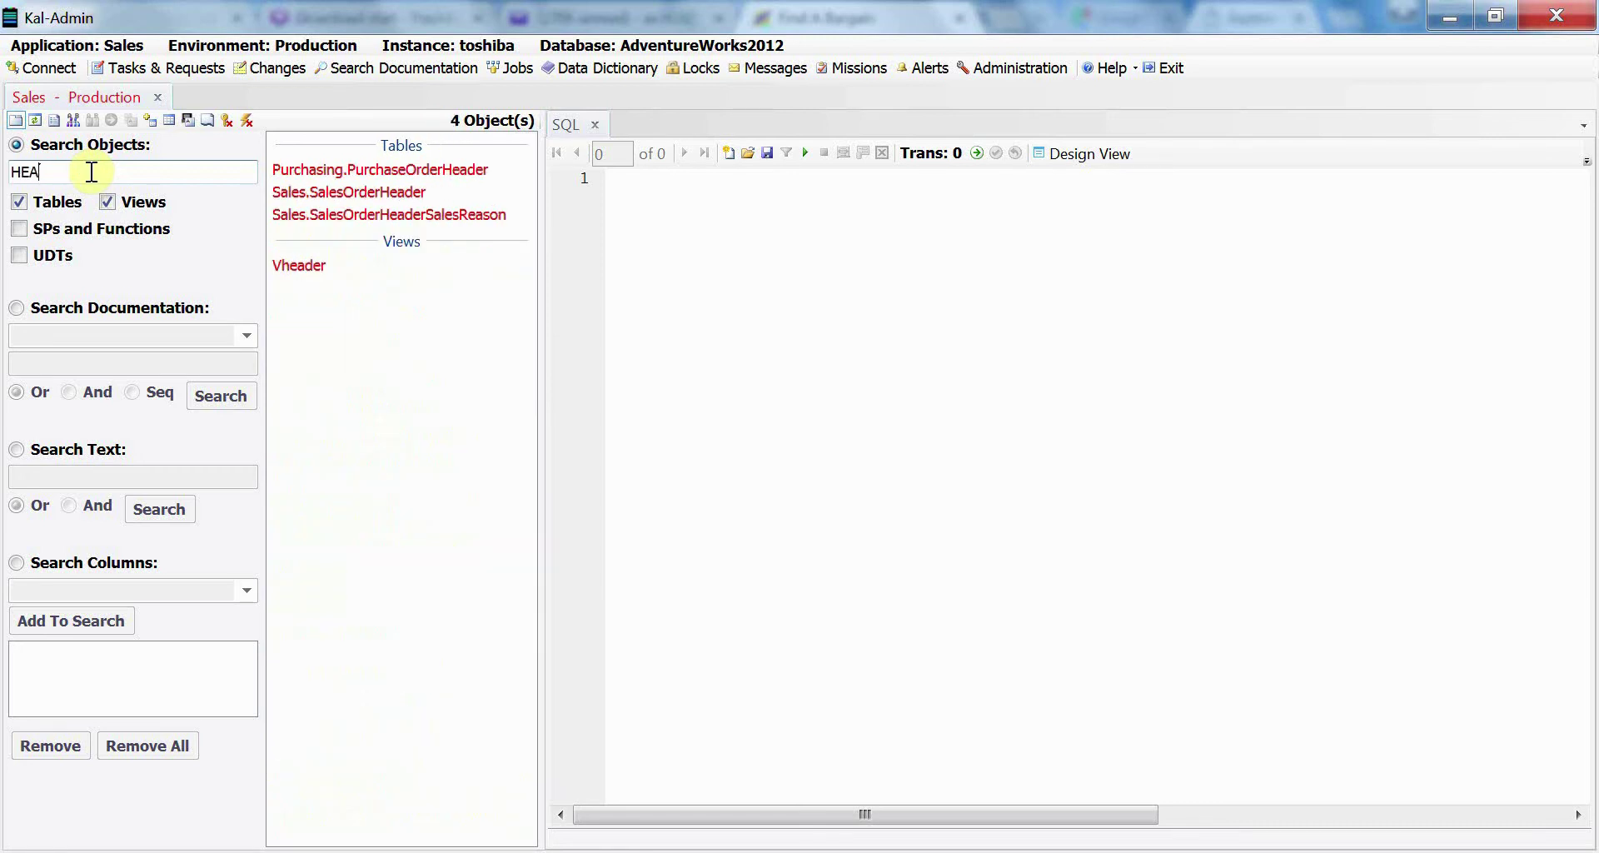
double_click(350, 200)
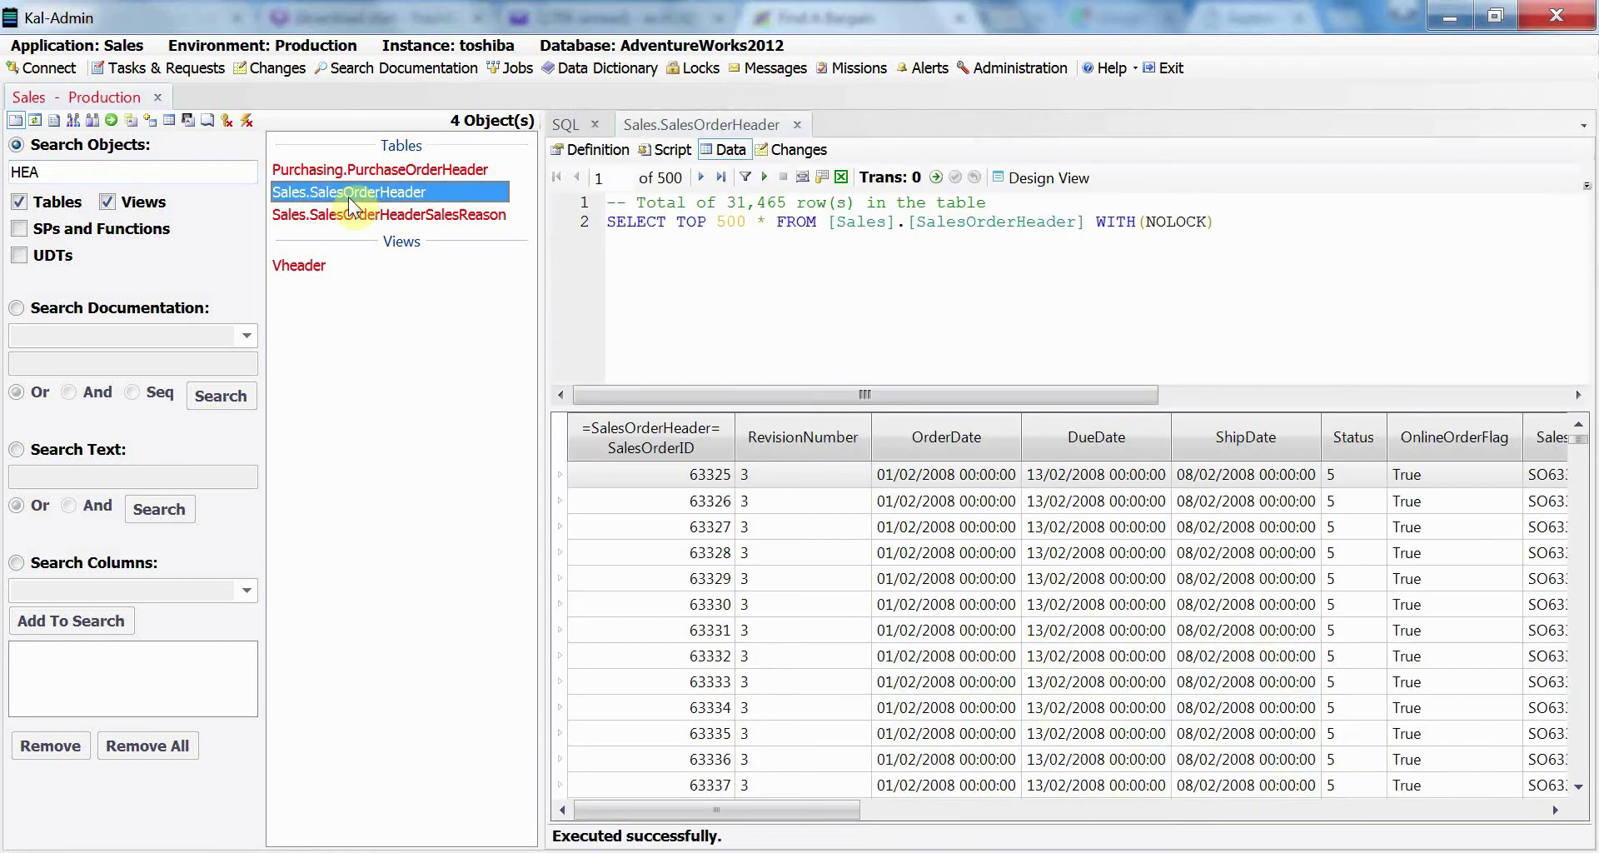
left_click(1028, 174)
left_click(631, 244)
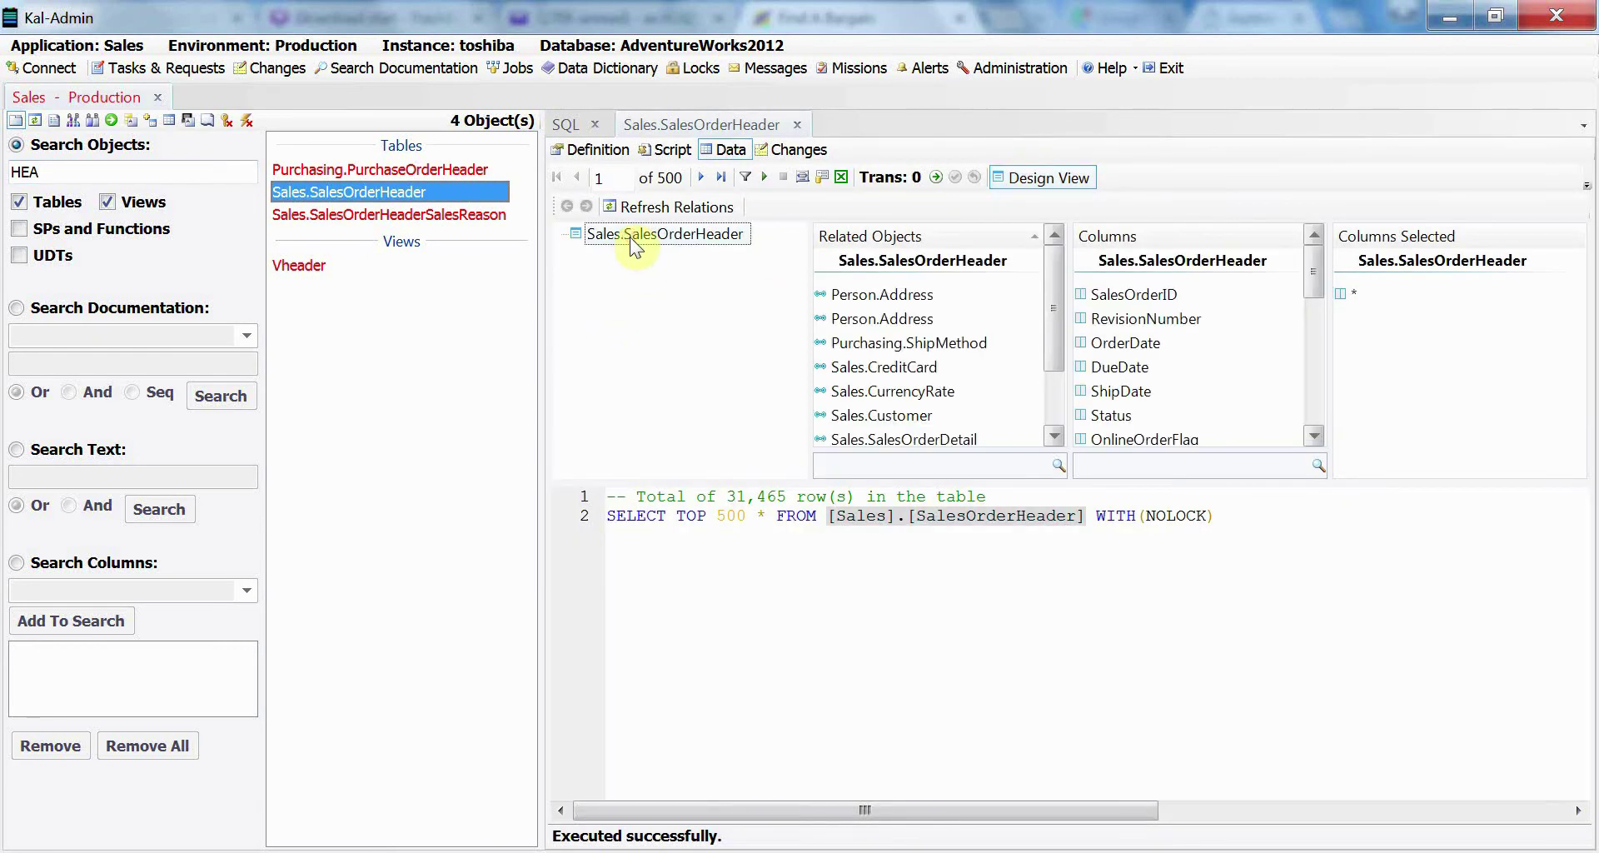
Filter columns by 'DAT' and add OrderDate, DueDate and ShipDate to the query
left_click(1139, 468)
type("DAT")
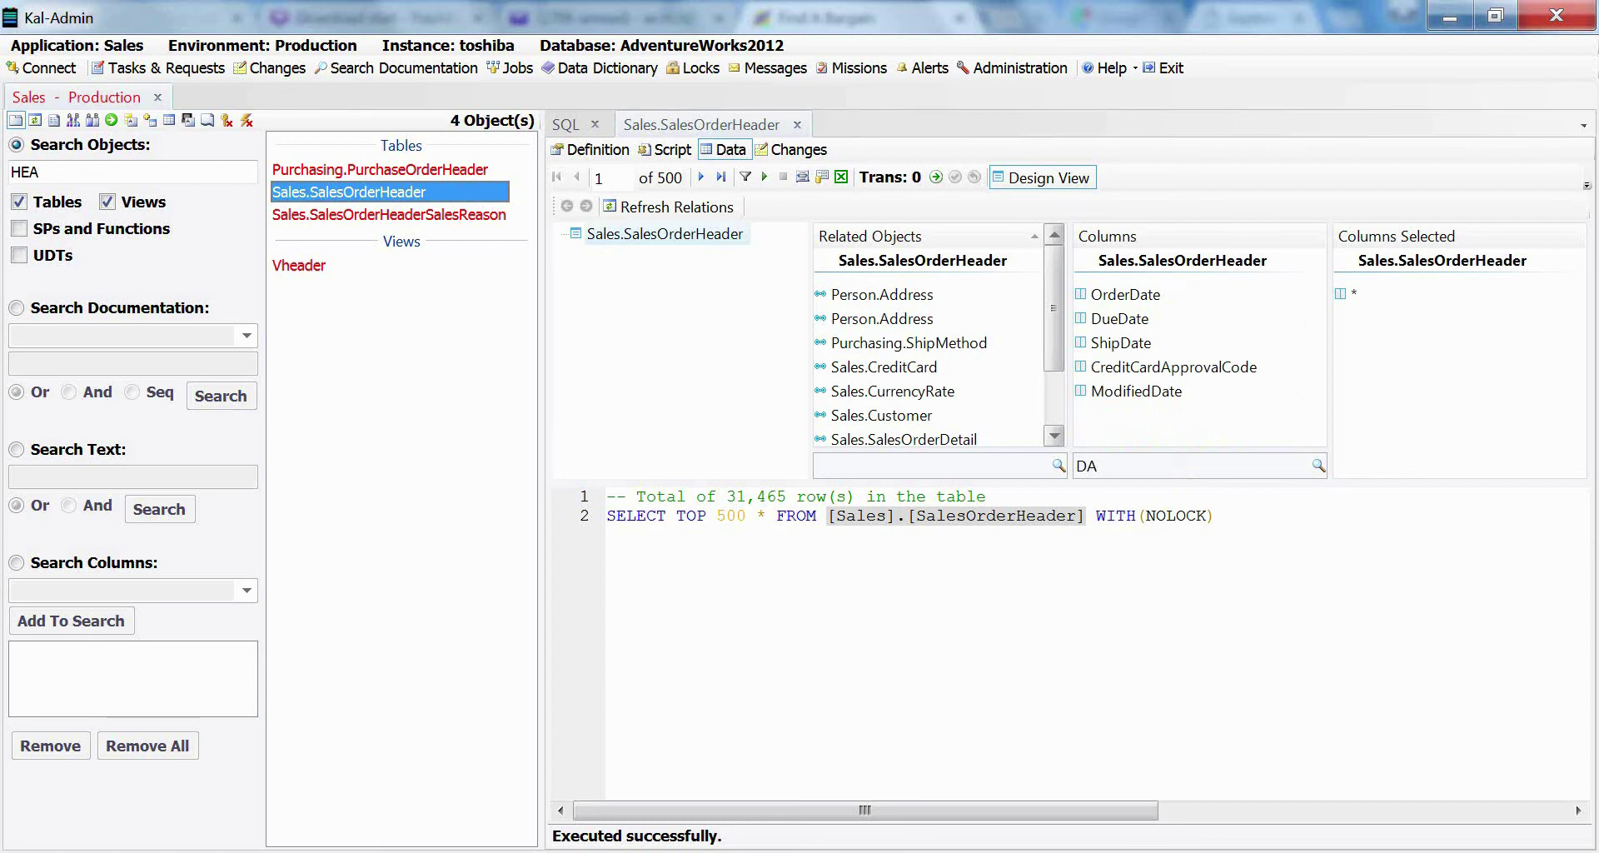
double_click(1124, 297)
double_click(1123, 320)
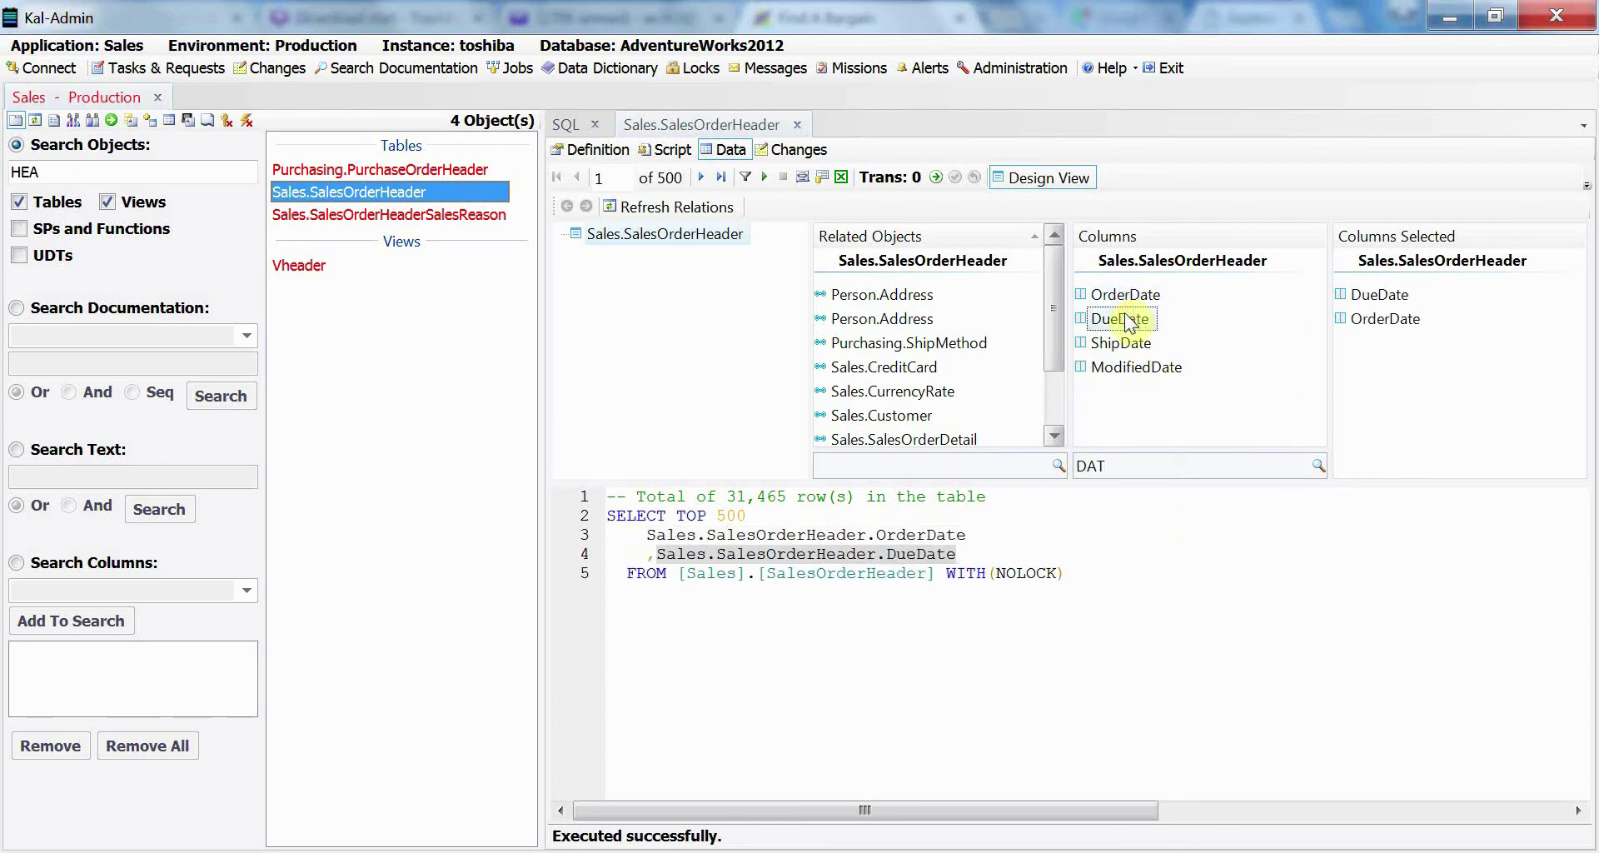
double_click(1123, 343)
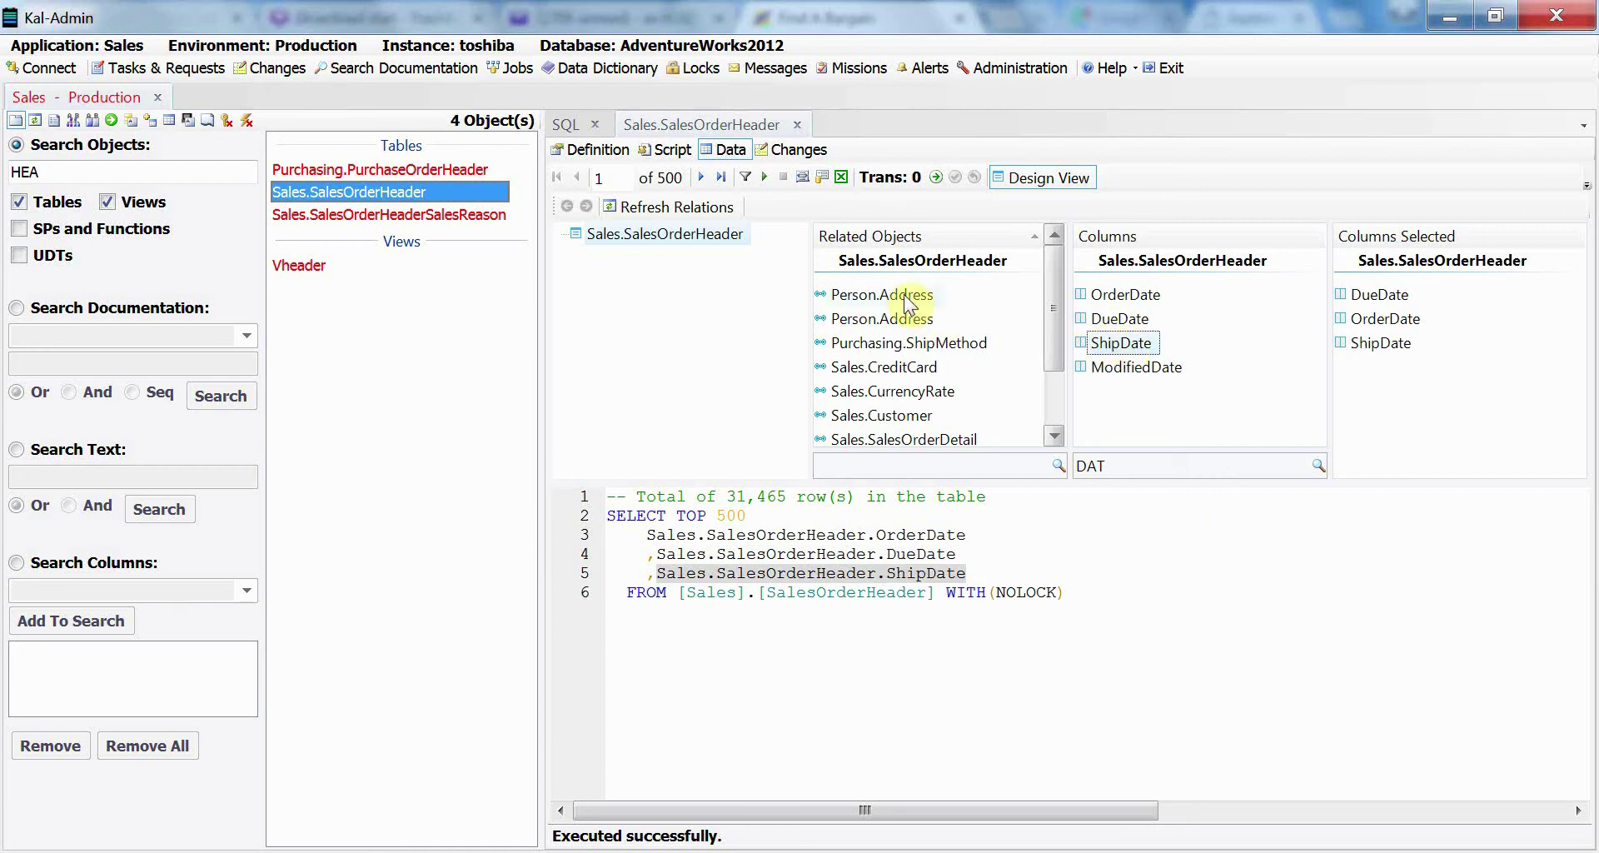
mouse_move(908, 304)
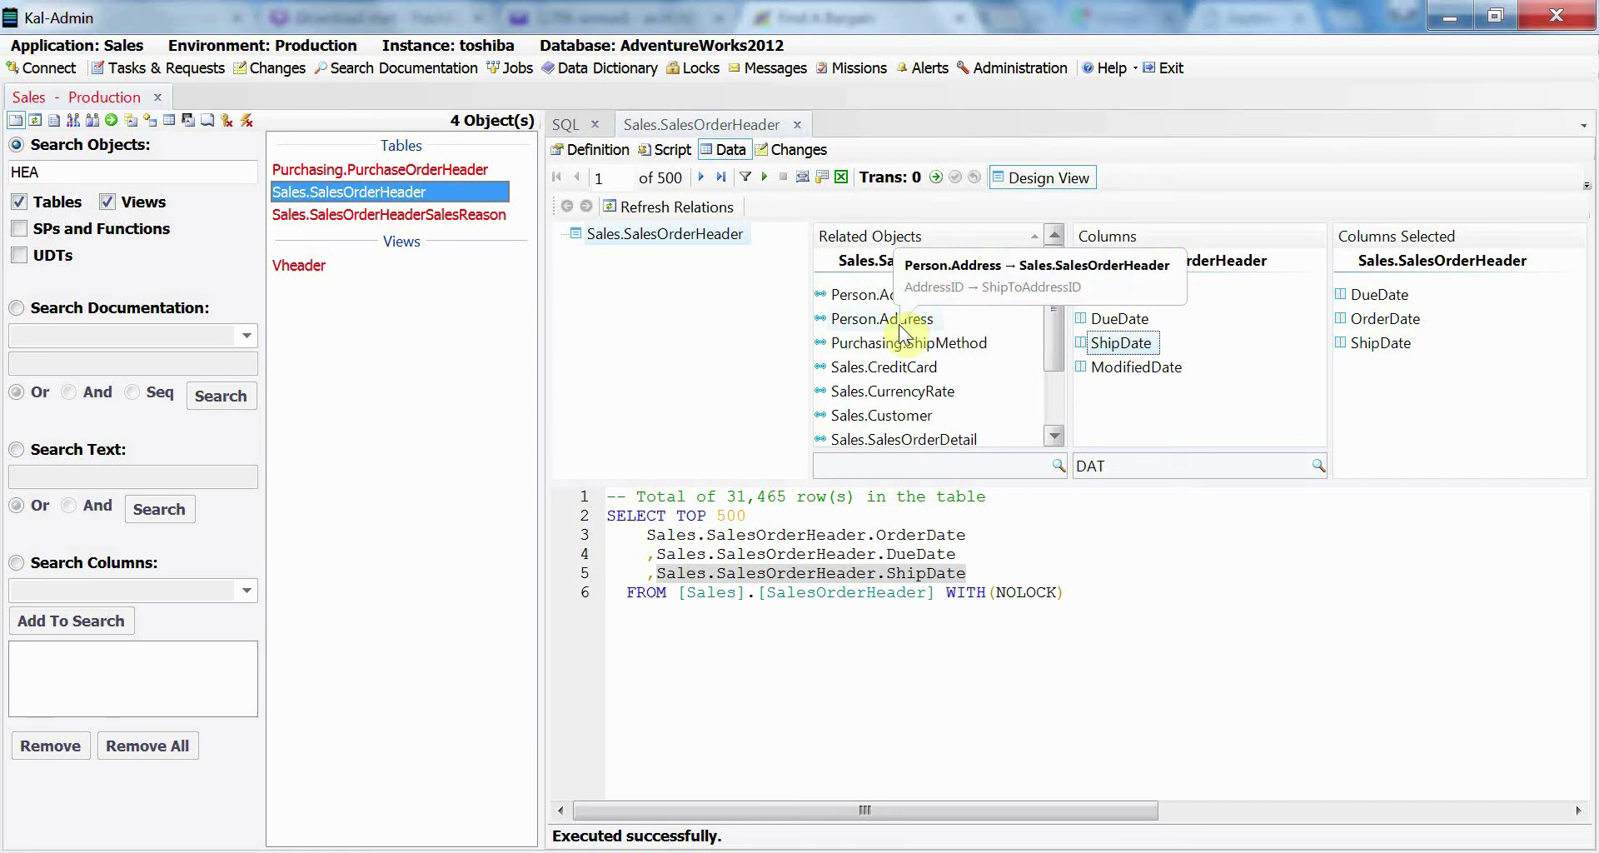
Join Person.Address on the ship-to address and add City, PostalCode and SpatialLocation
double_click(898, 323)
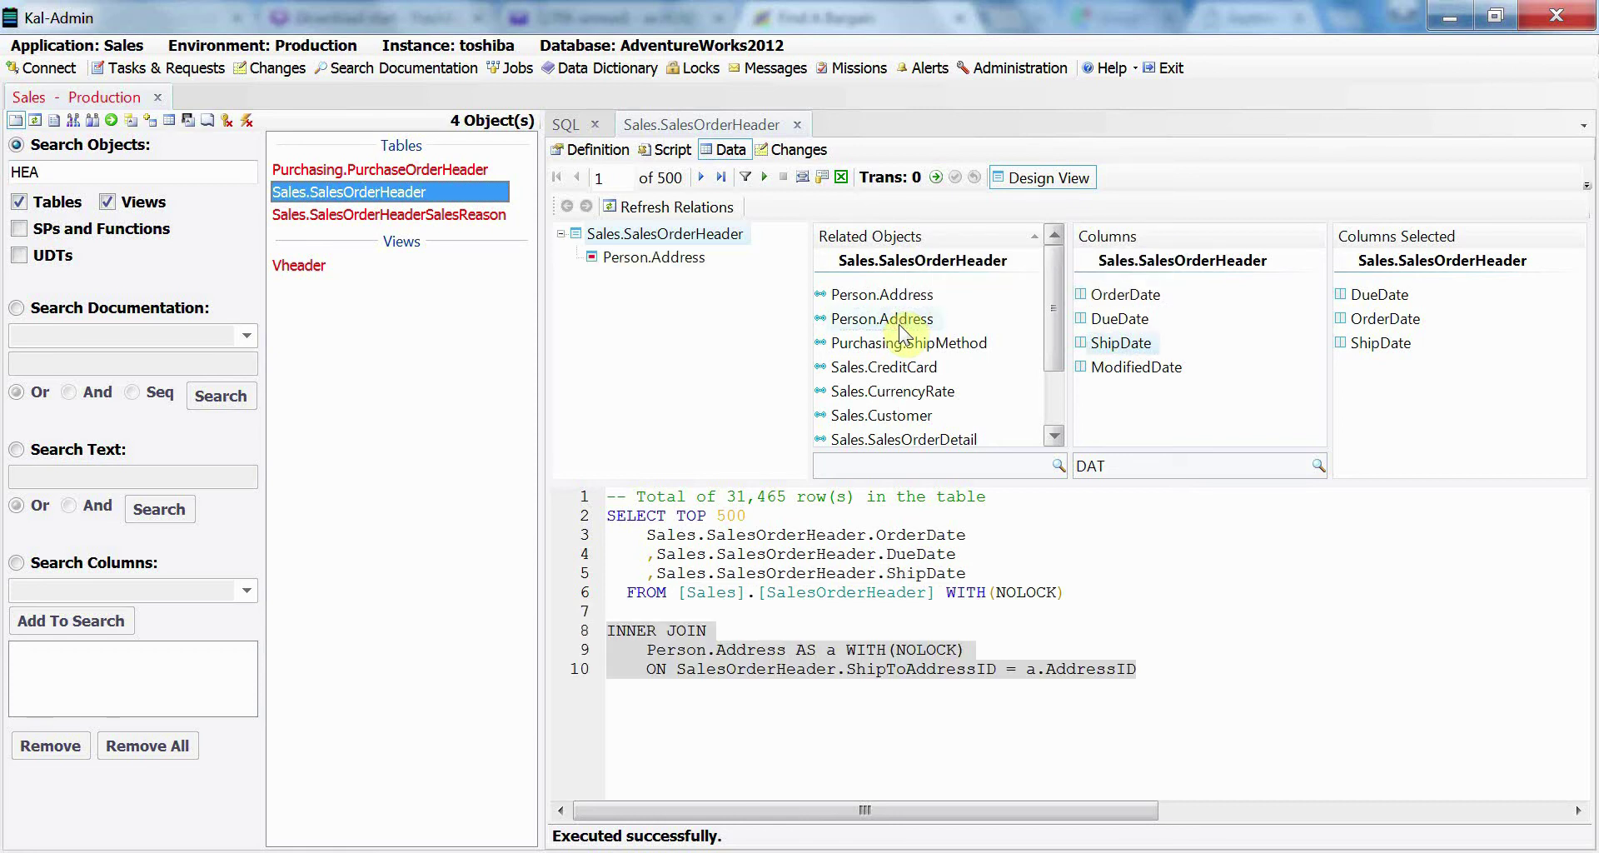
left_click(638, 260)
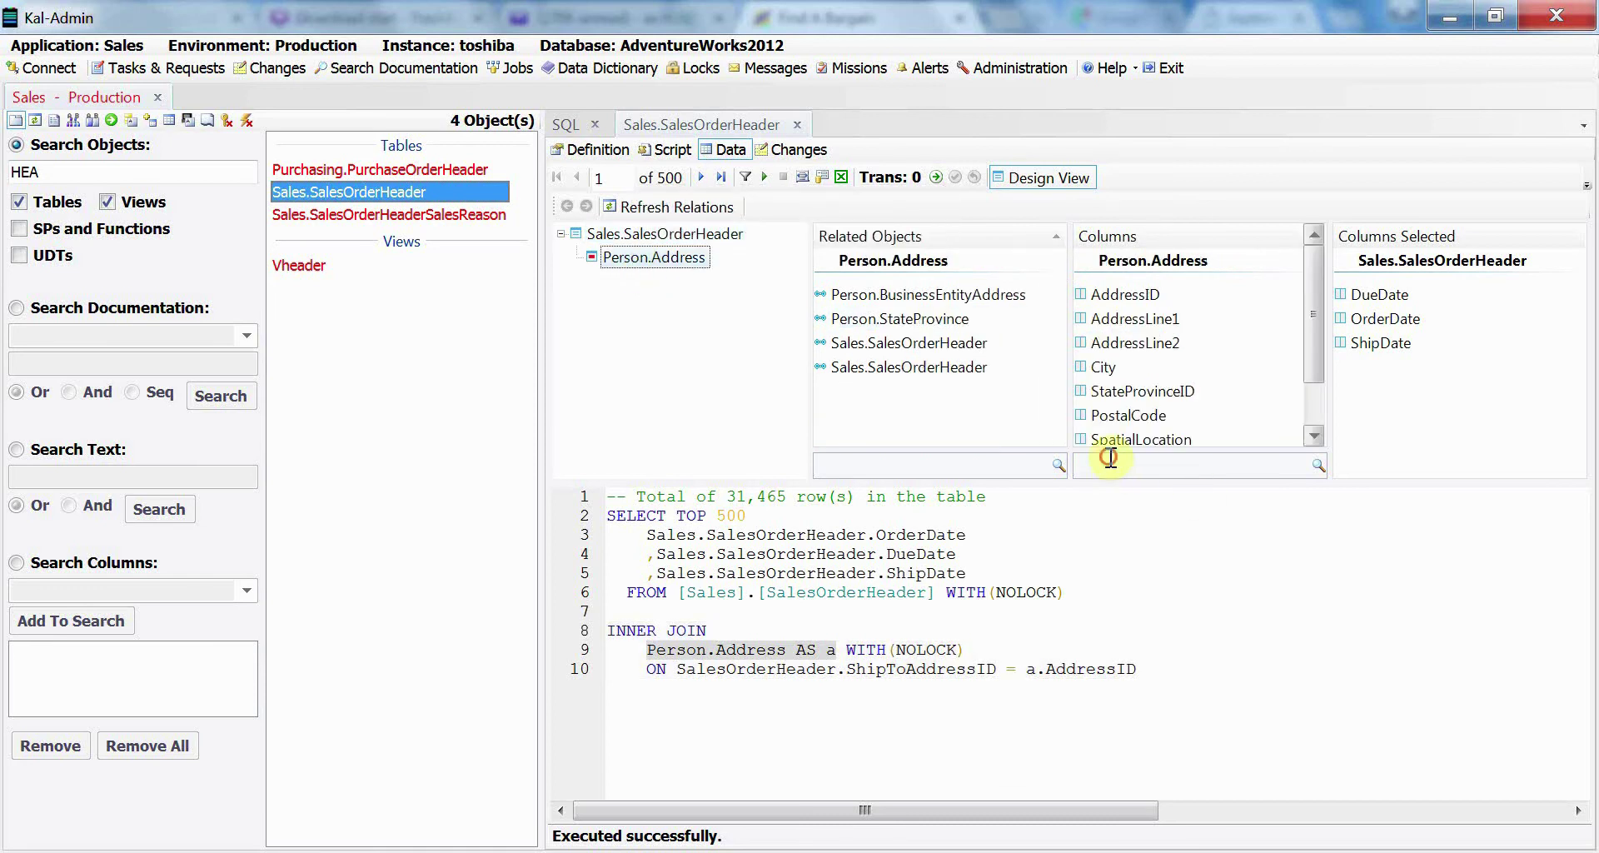
double_click(1105, 367)
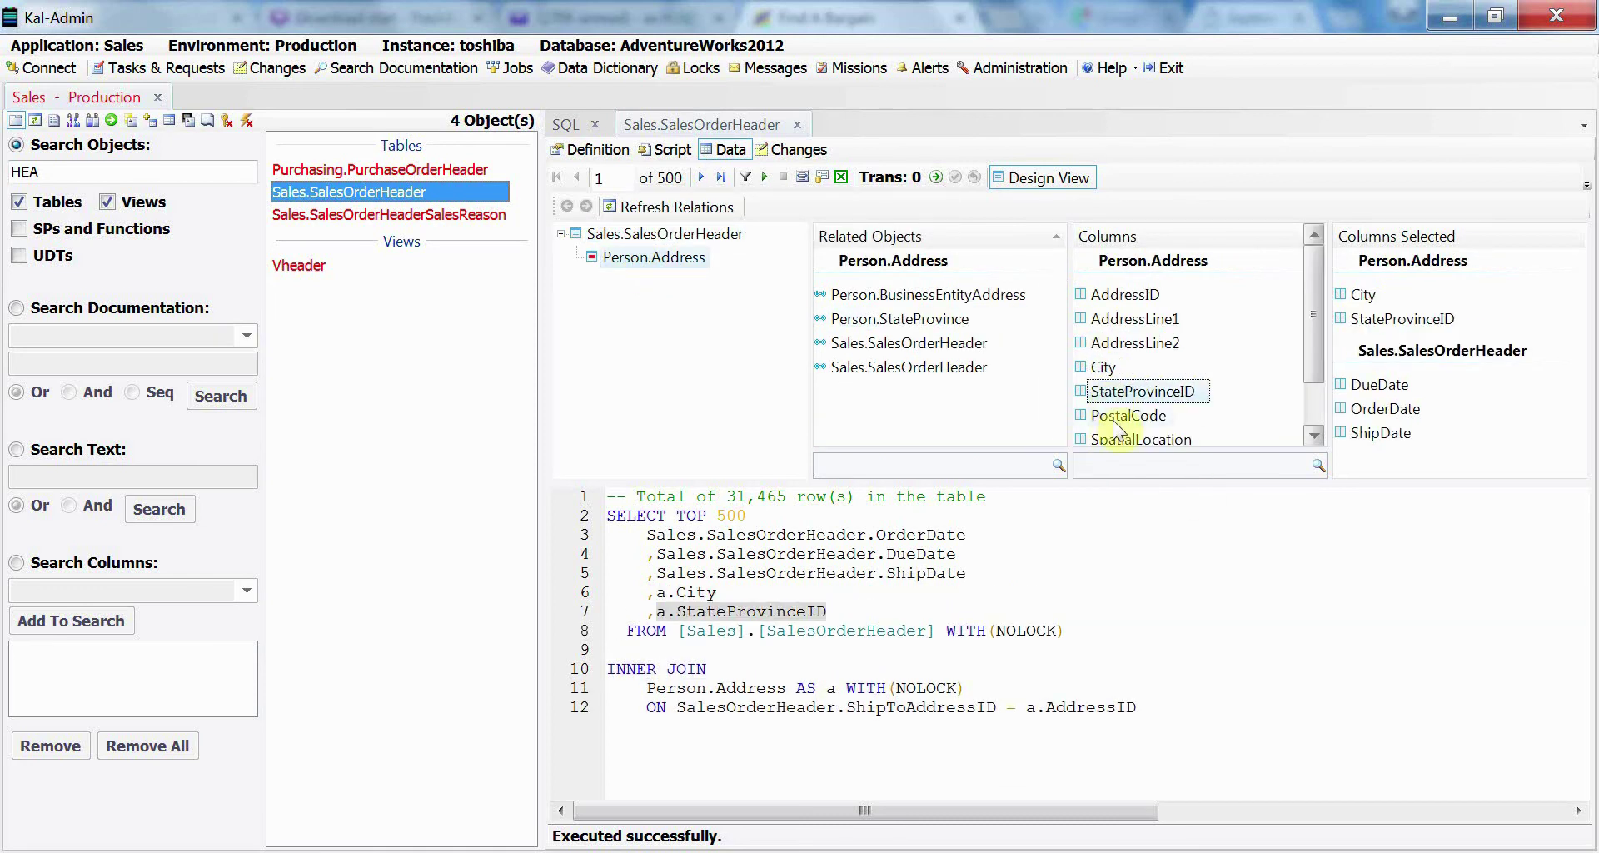
double_click(1118, 416)
double_click(1120, 440)
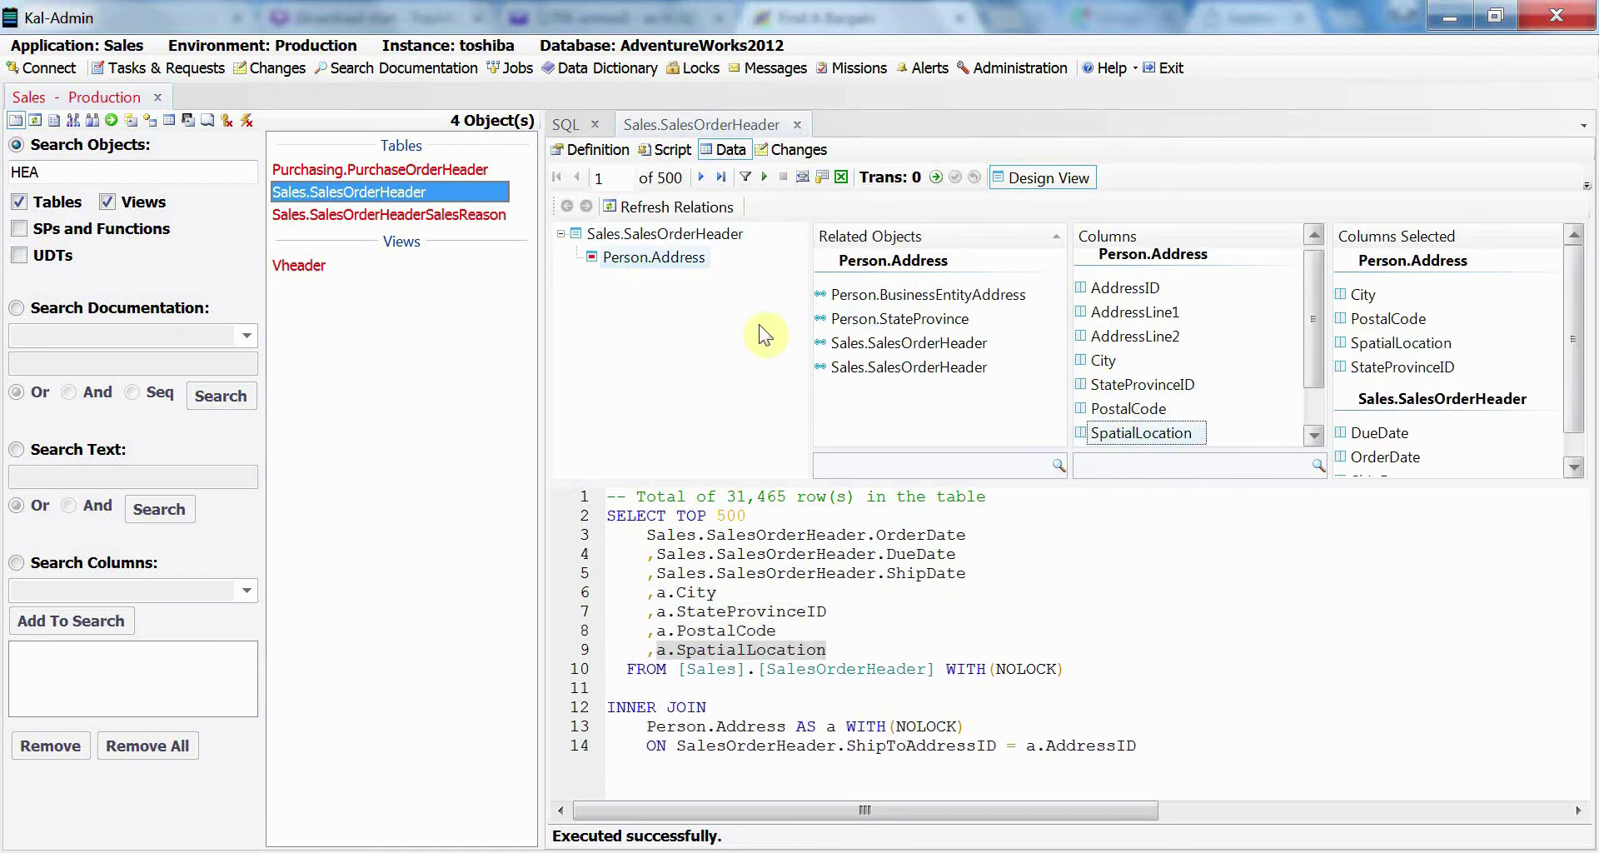
Join Sales.SalesOrderDetail to SalesOrderHeader and add its OrderQty column
left_click(704, 234)
left_click(842, 466)
type("DET")
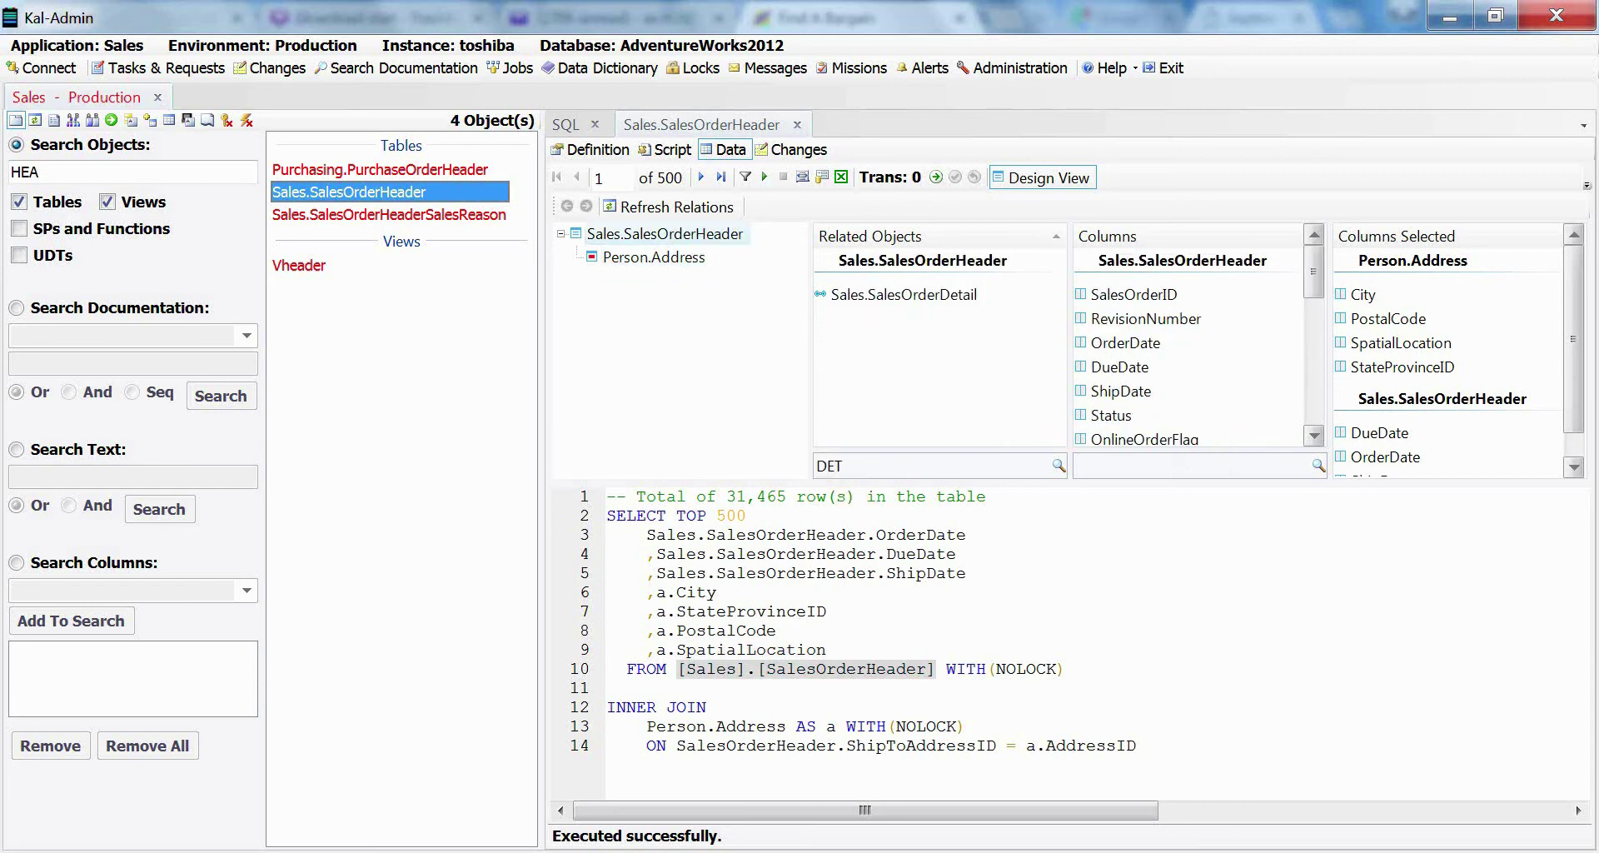
left_click(889, 298)
double_click(888, 300)
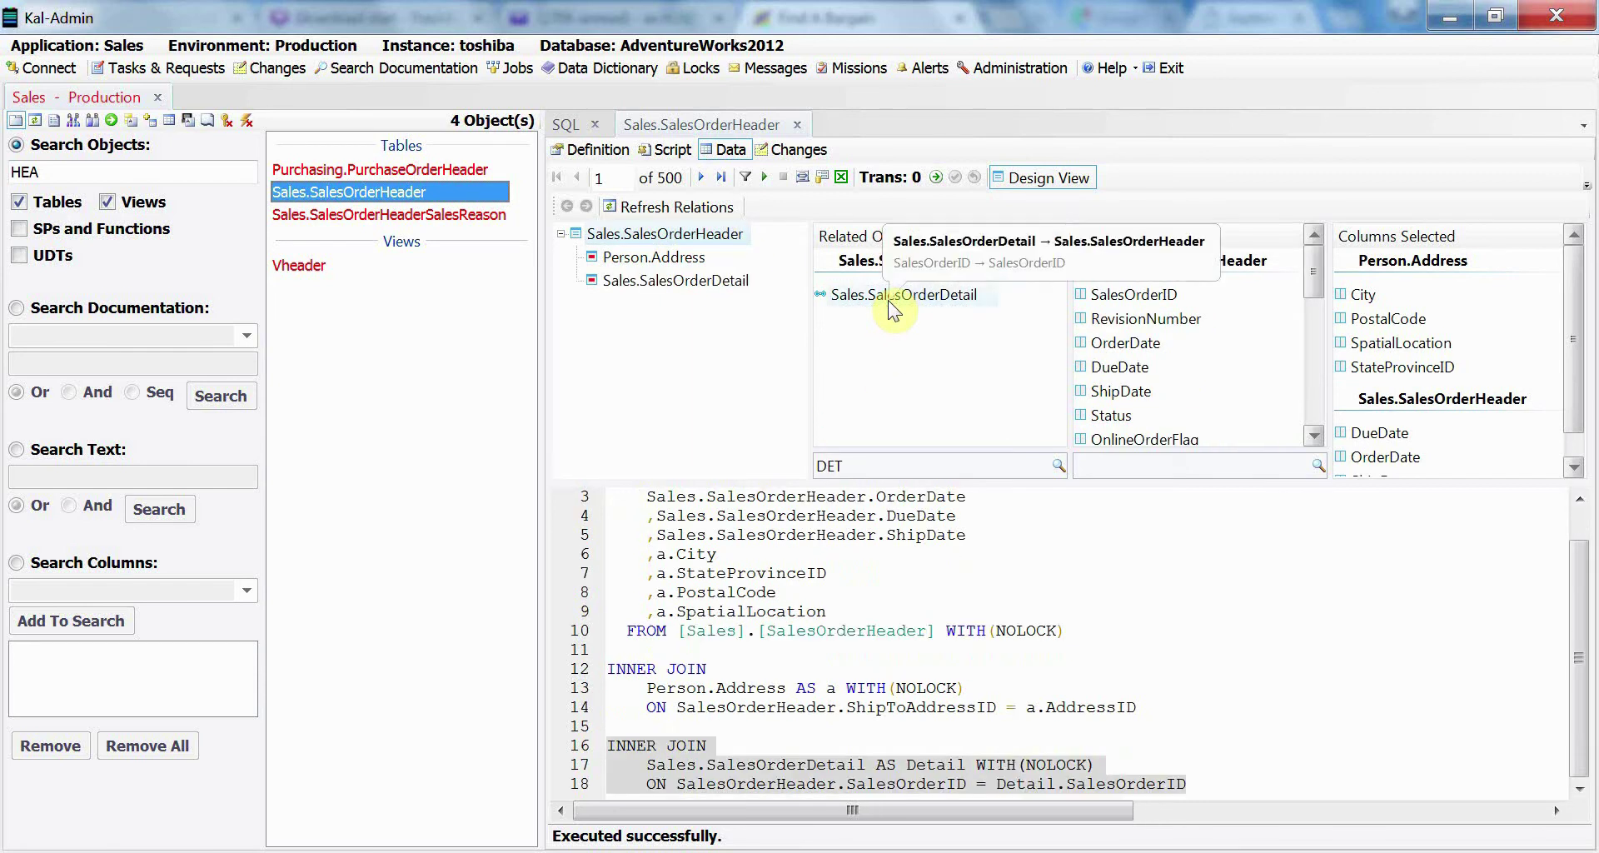
left_click(679, 280)
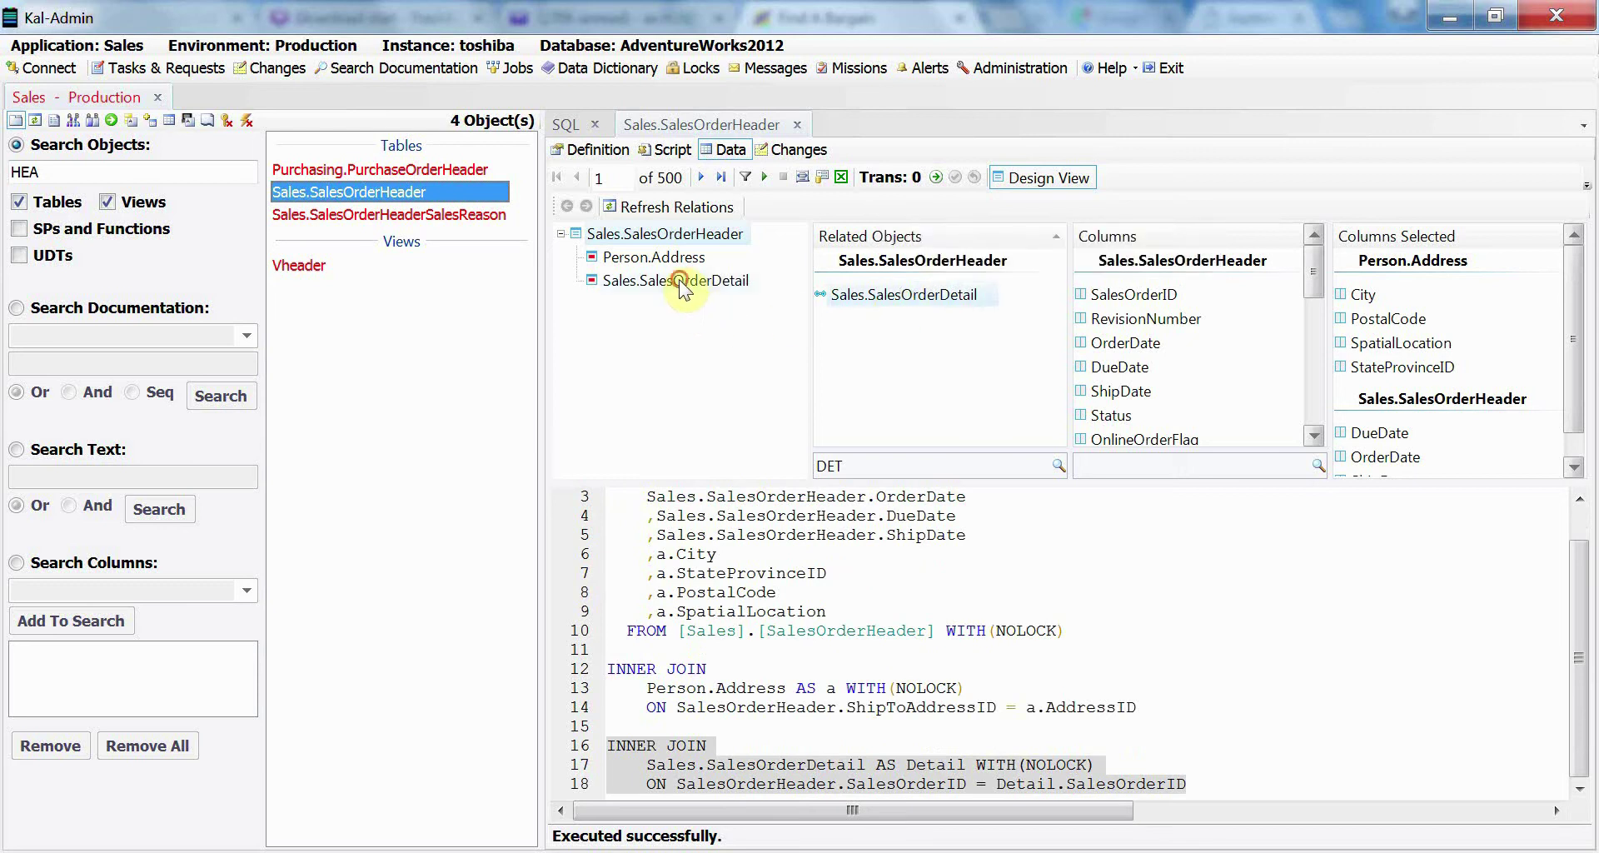
left_click(1114, 466)
type("Q")
double_click(1120, 296)
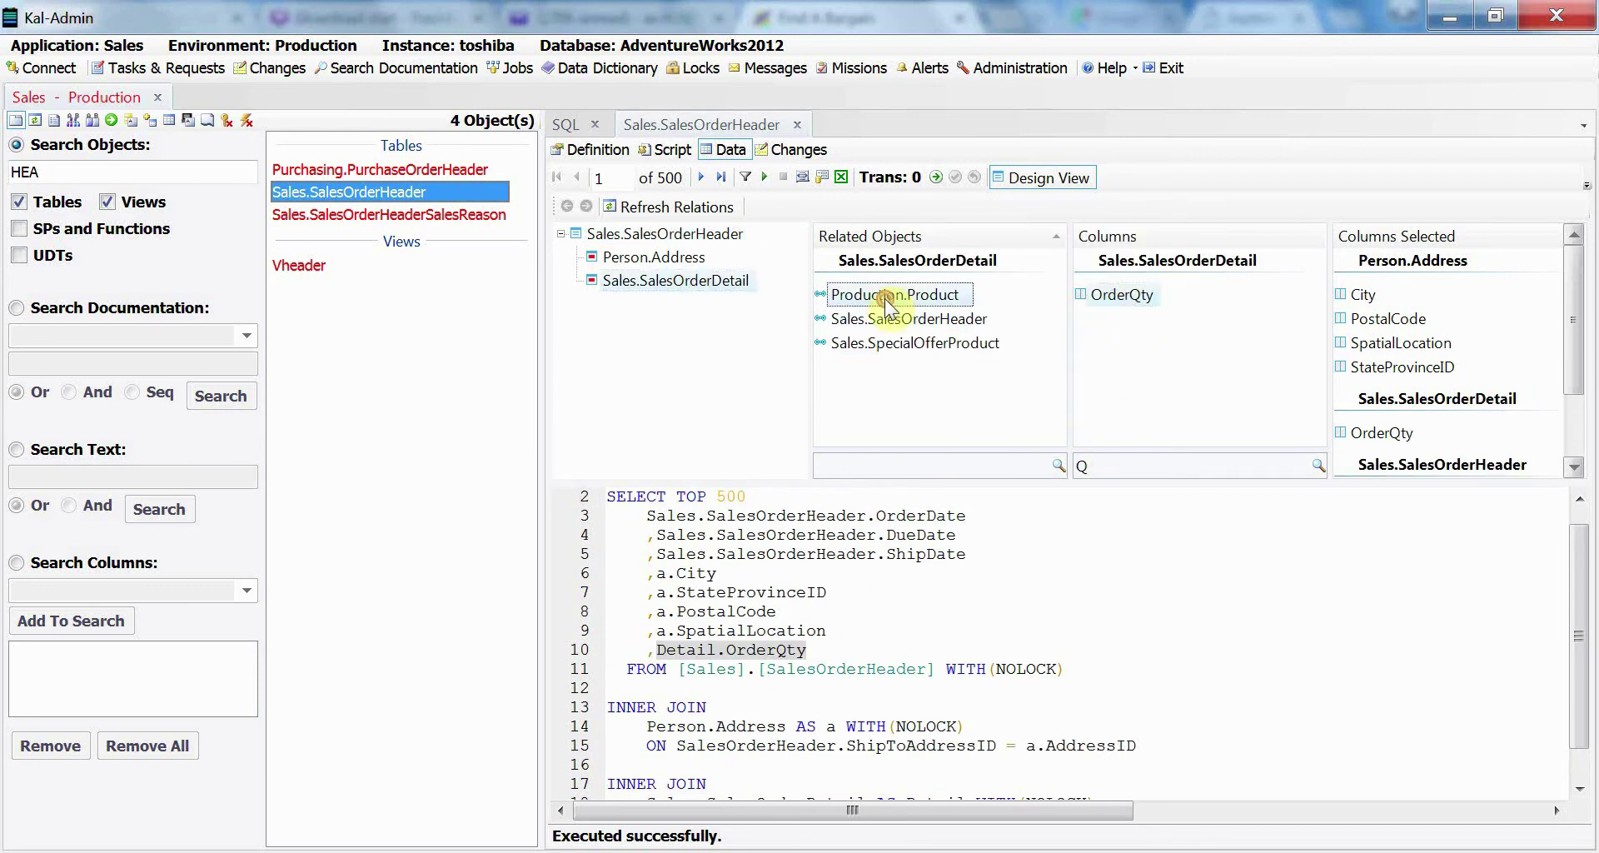
Join Production.Product, add ProductID and Name, and run the query with F5
double_click(885, 295)
left_click(678, 304)
double_click(1133, 297)
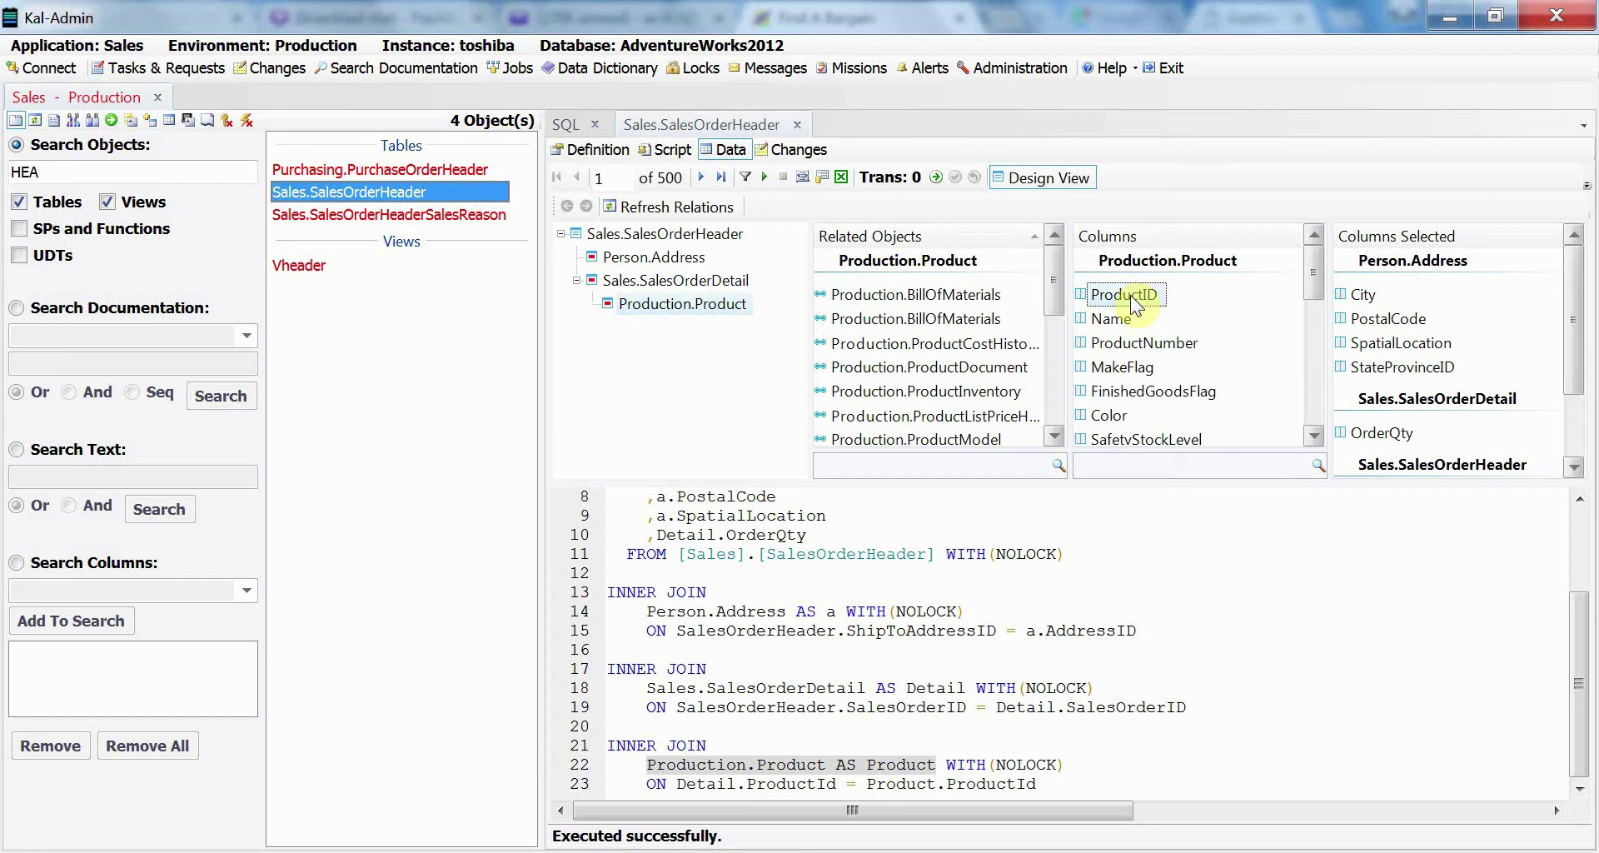
double_click(1127, 323)
left_click(1059, 509)
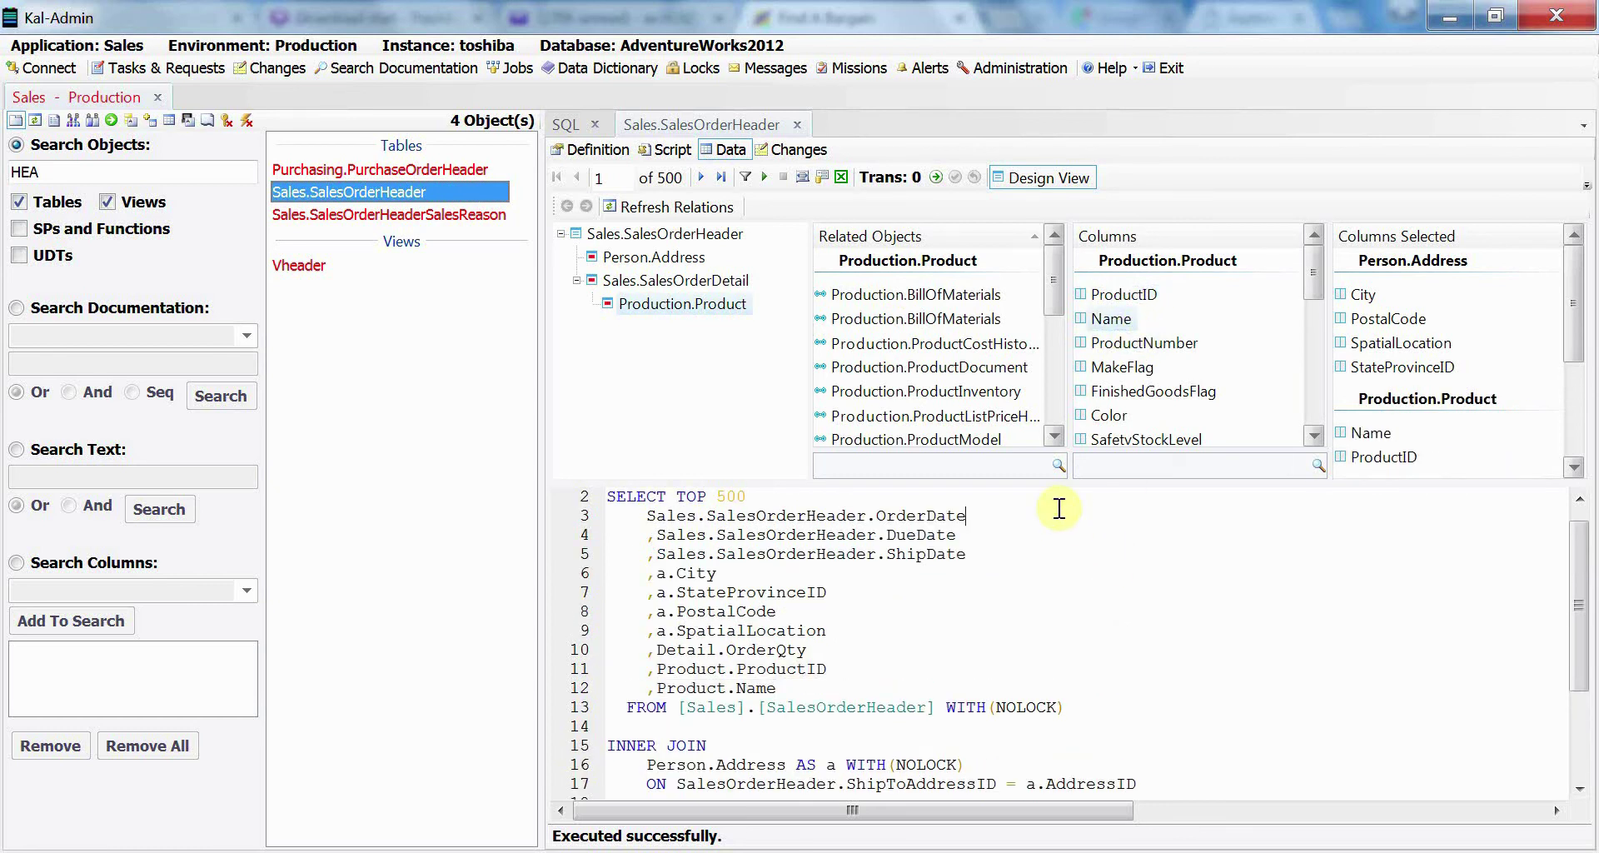
key("F5")
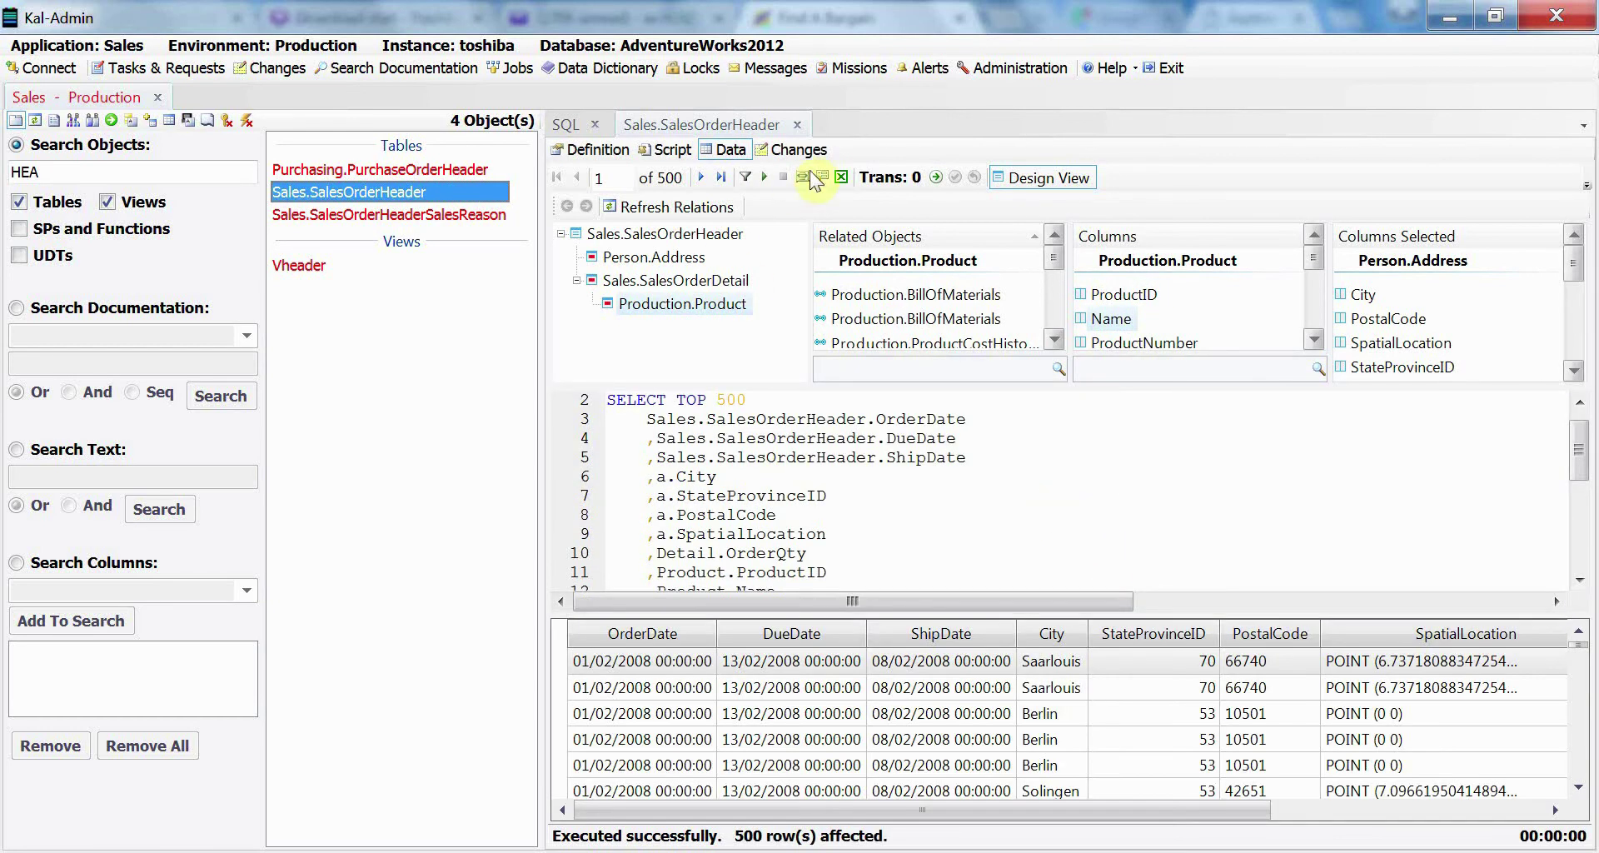
Export the 500 query result rows to an Excel workbook, then close Excel
left_click(842, 177)
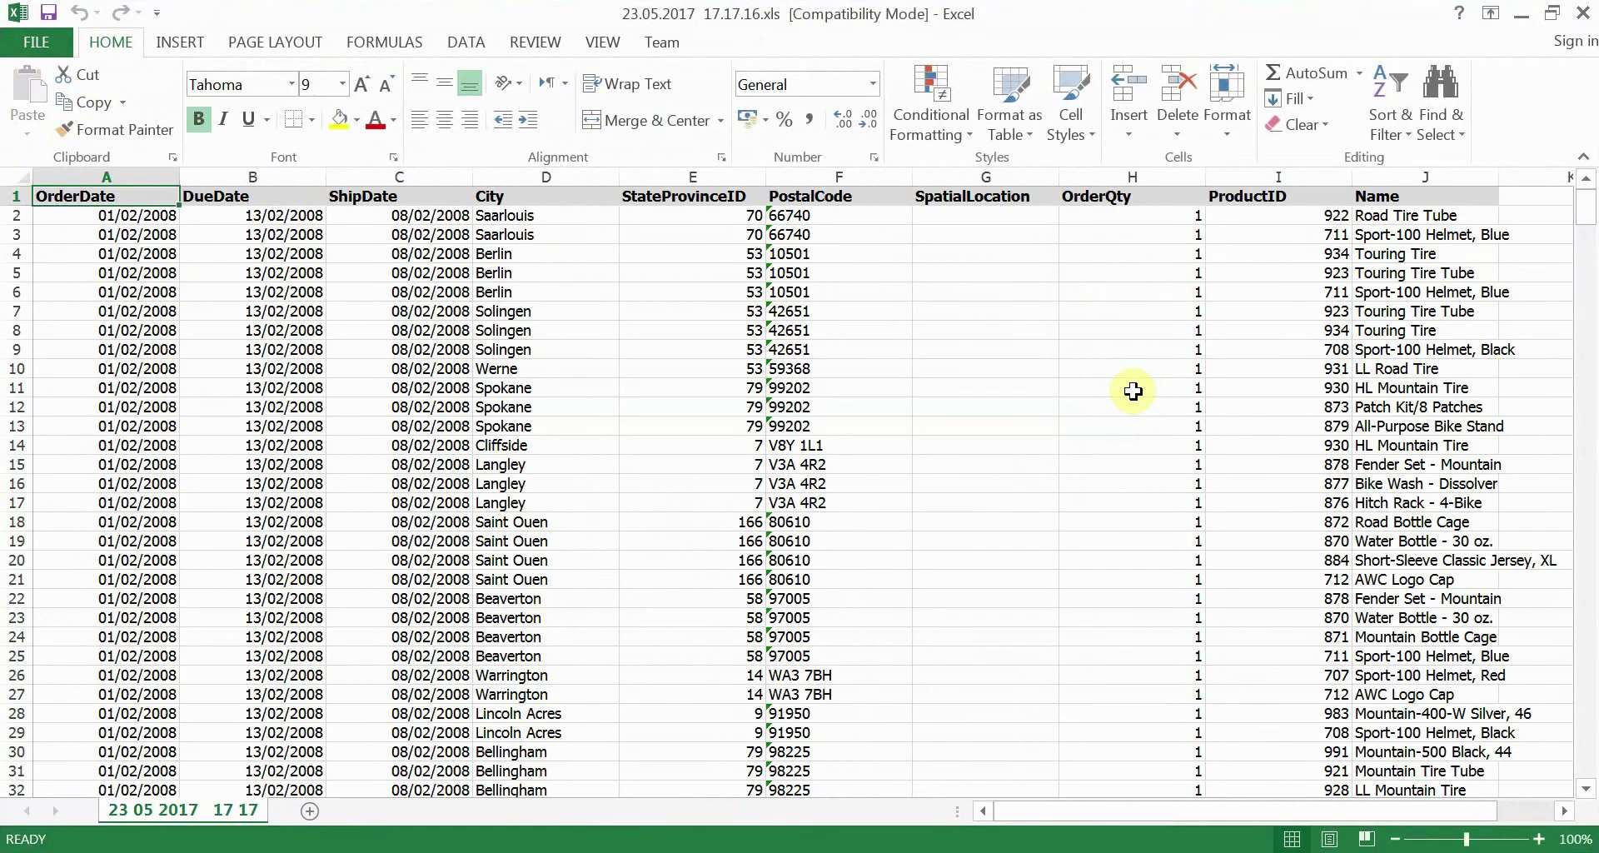
key("alt+F4")
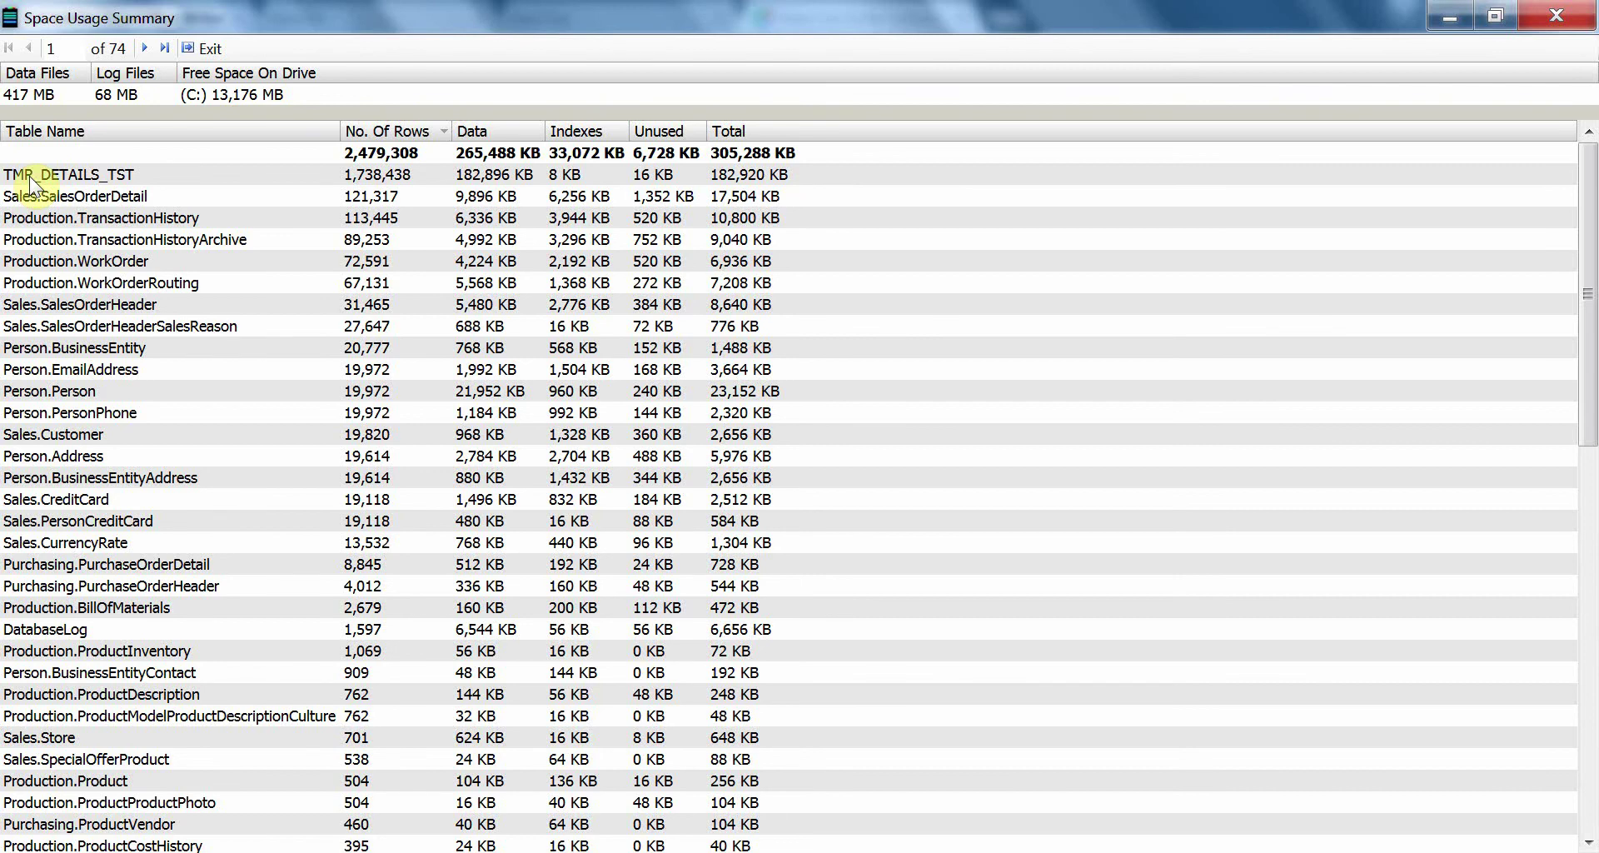
Close the Space Usage Summary window
key("Escape")
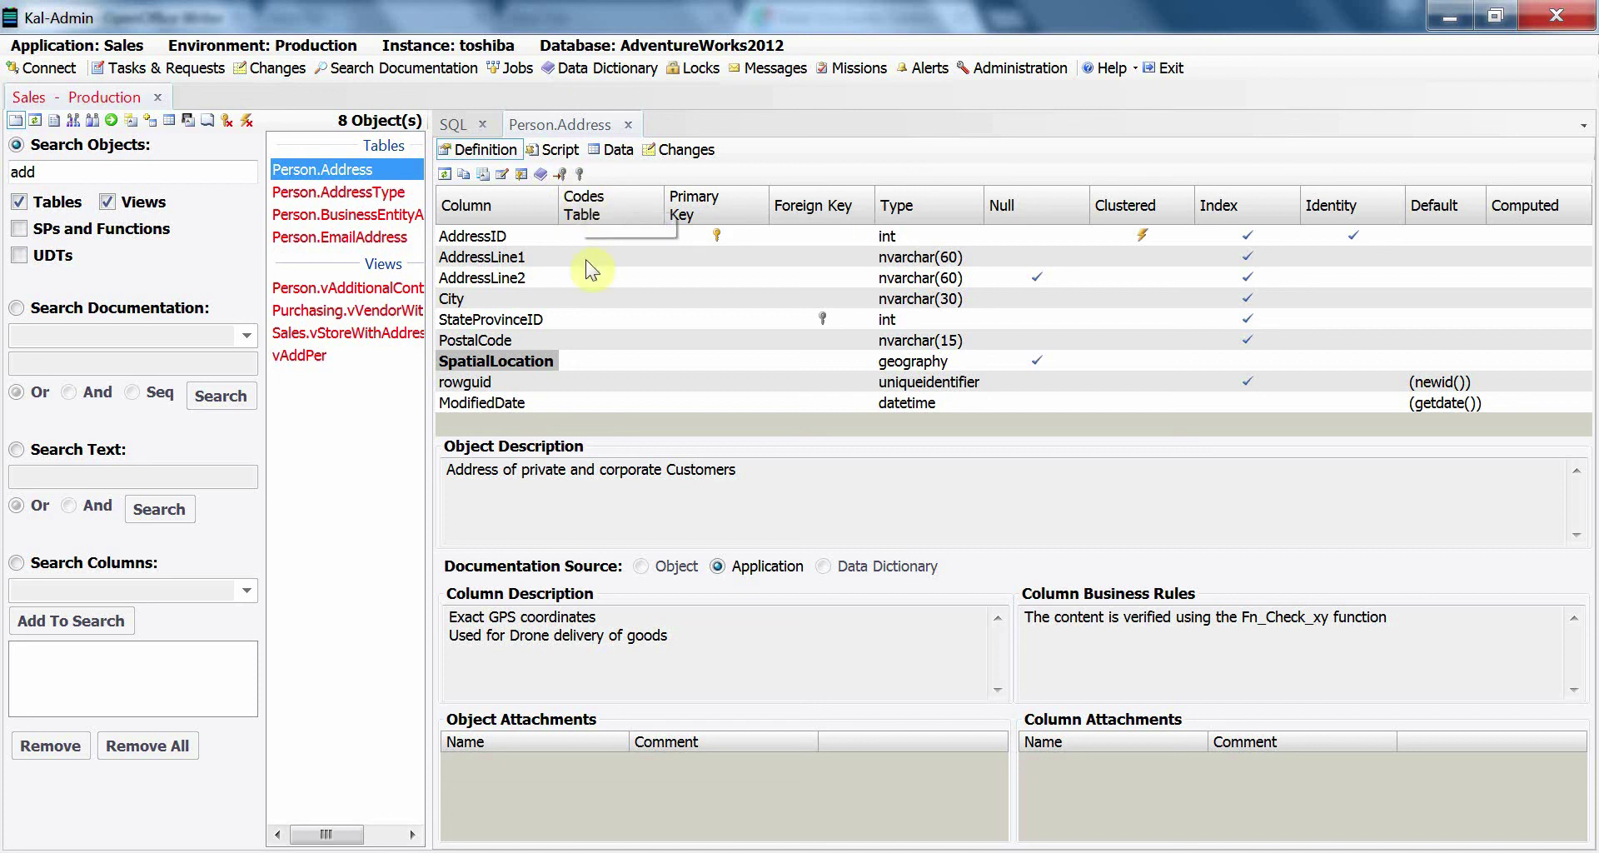
left_click(818, 471)
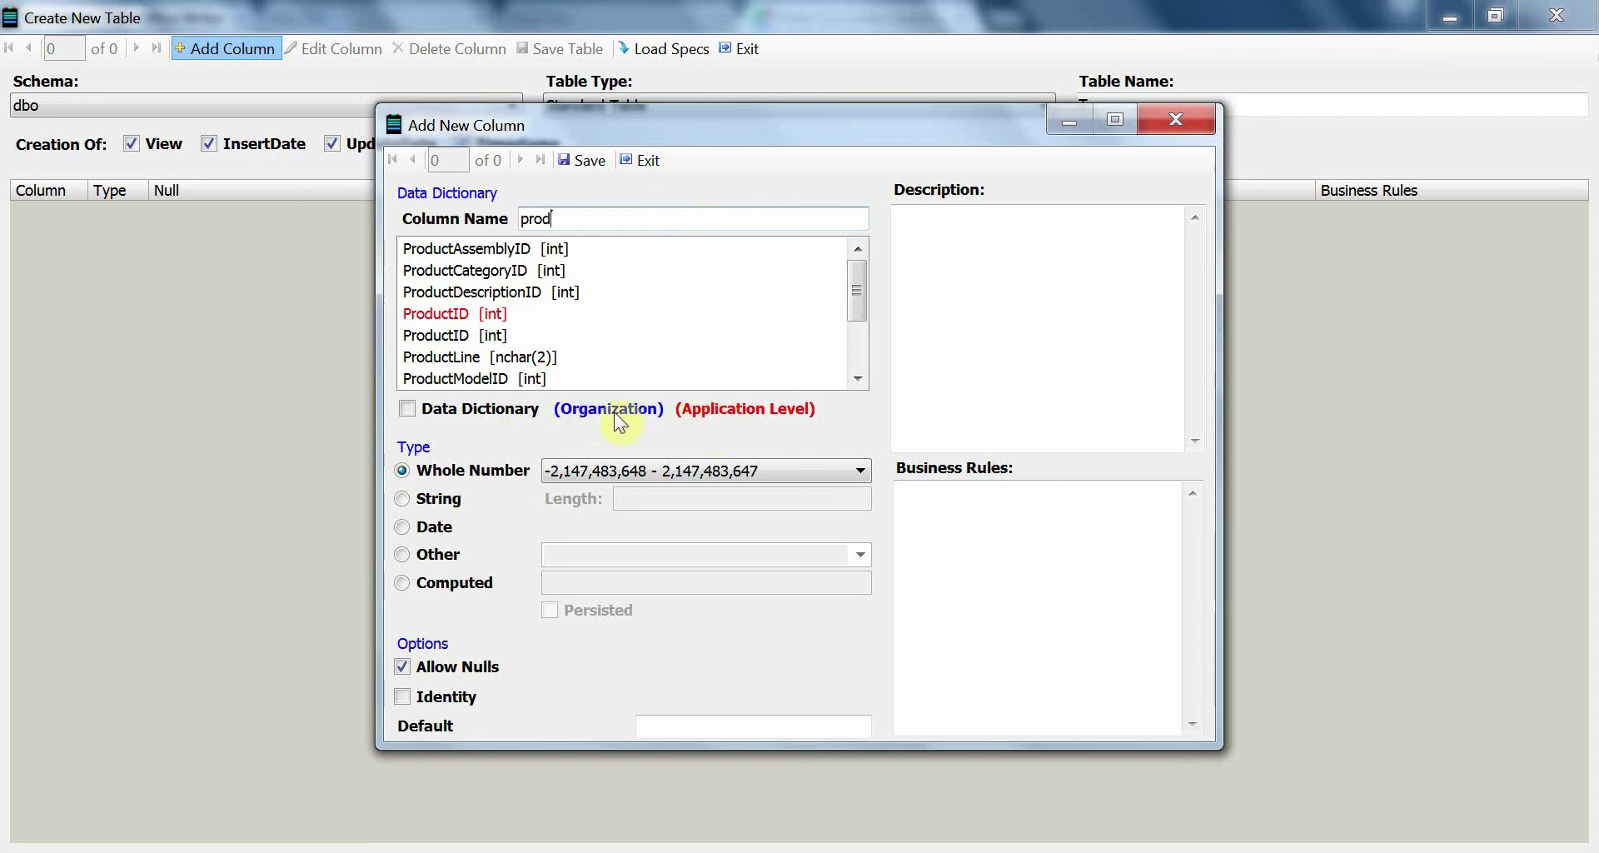
Restrict the 'prod' column suggestions to Data Dictionary entries
left_click(405, 409)
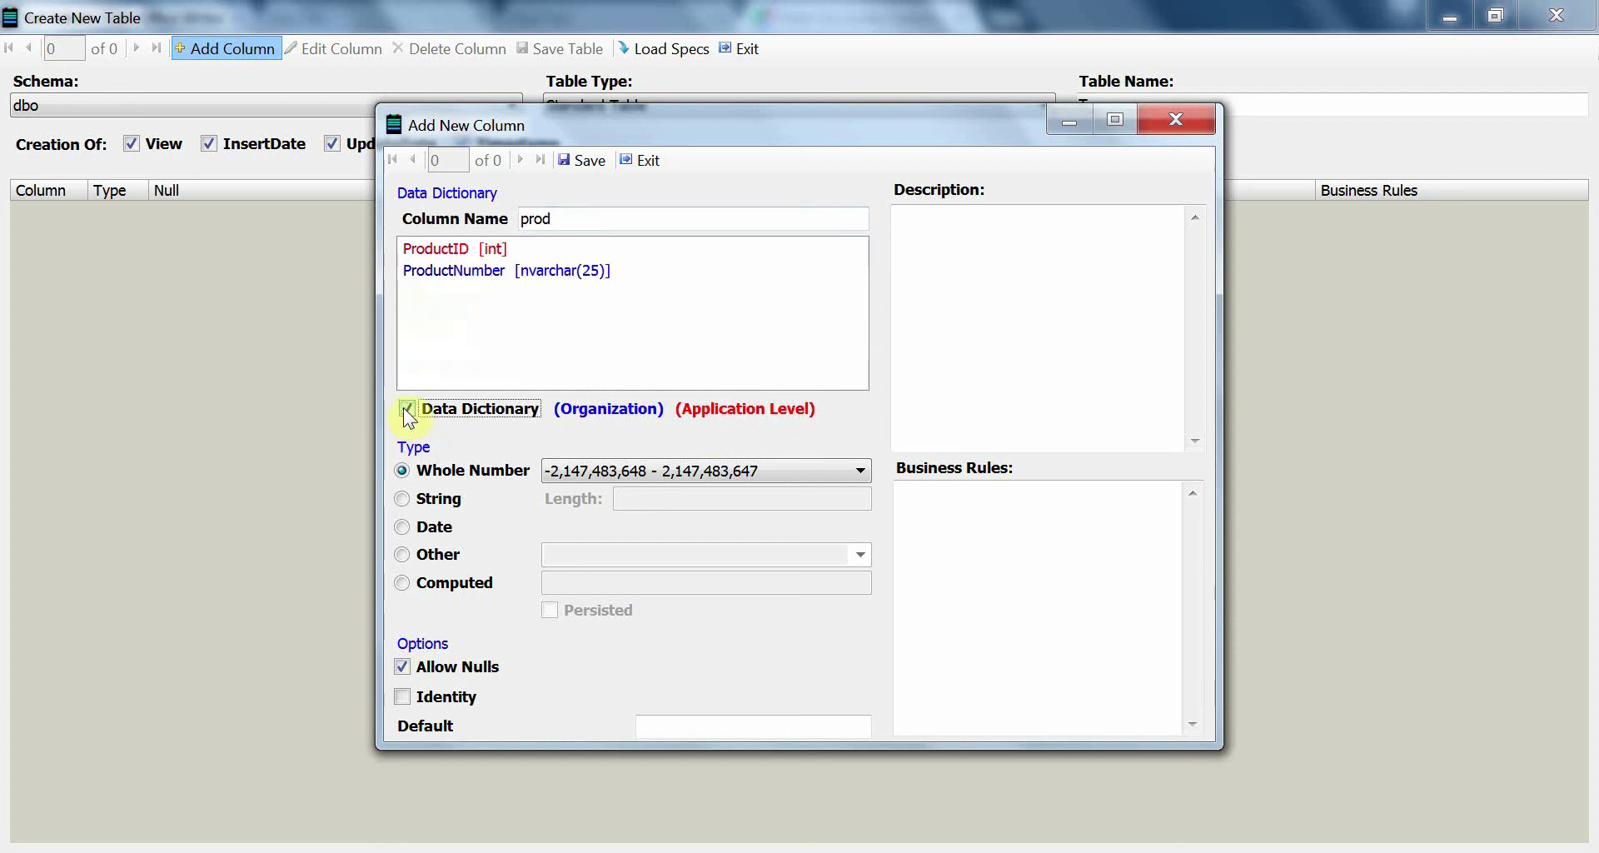